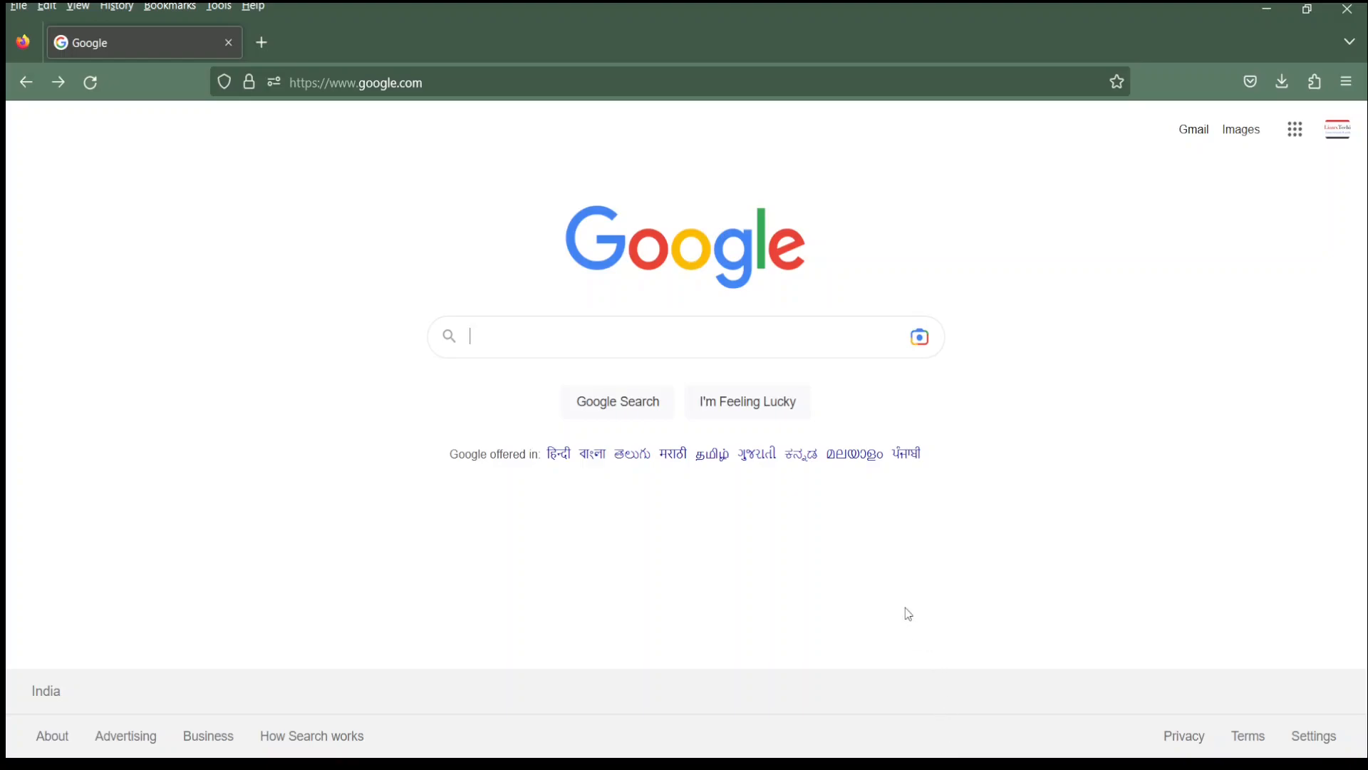
Search Google for the Debian 11 ISO download and open Debian's CD/DVD images page.
{"action": "type", "text": "dow"}
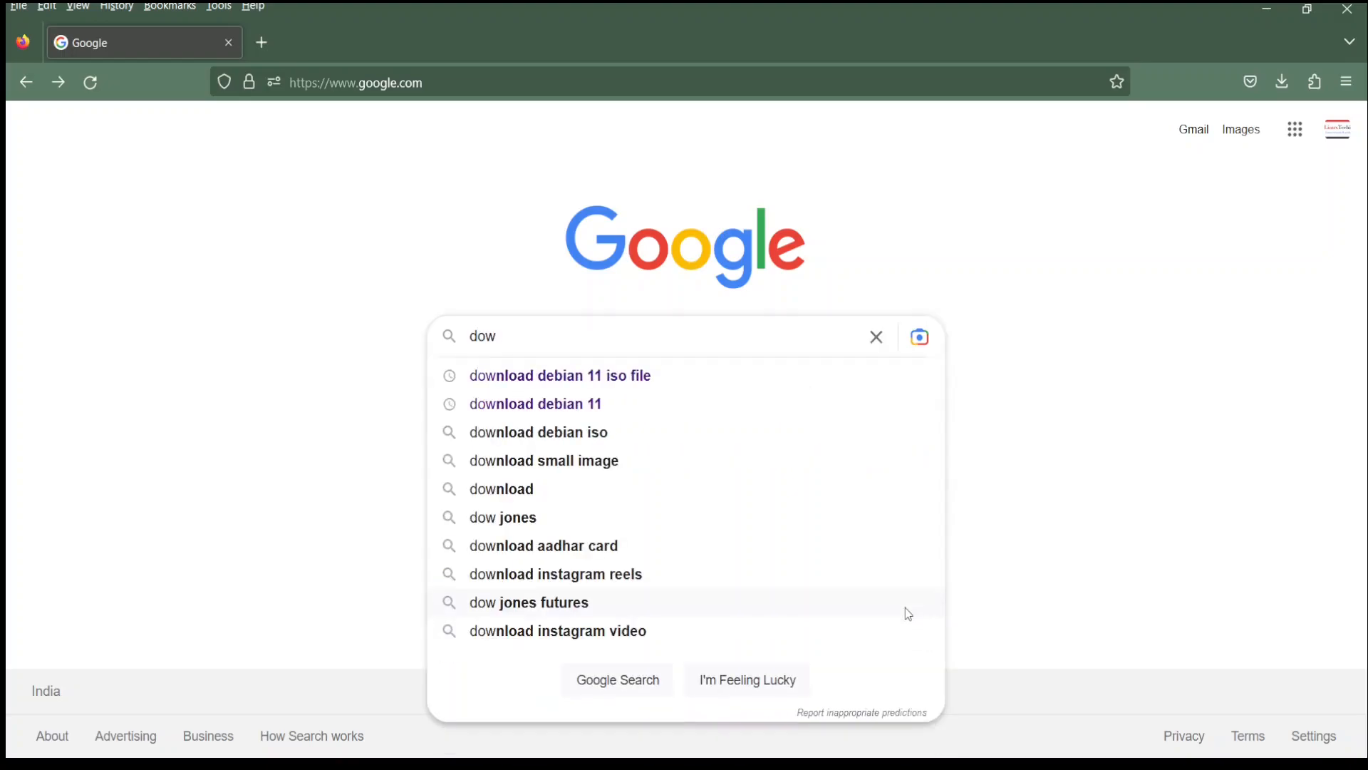
{"action": "key", "text": "Up"}
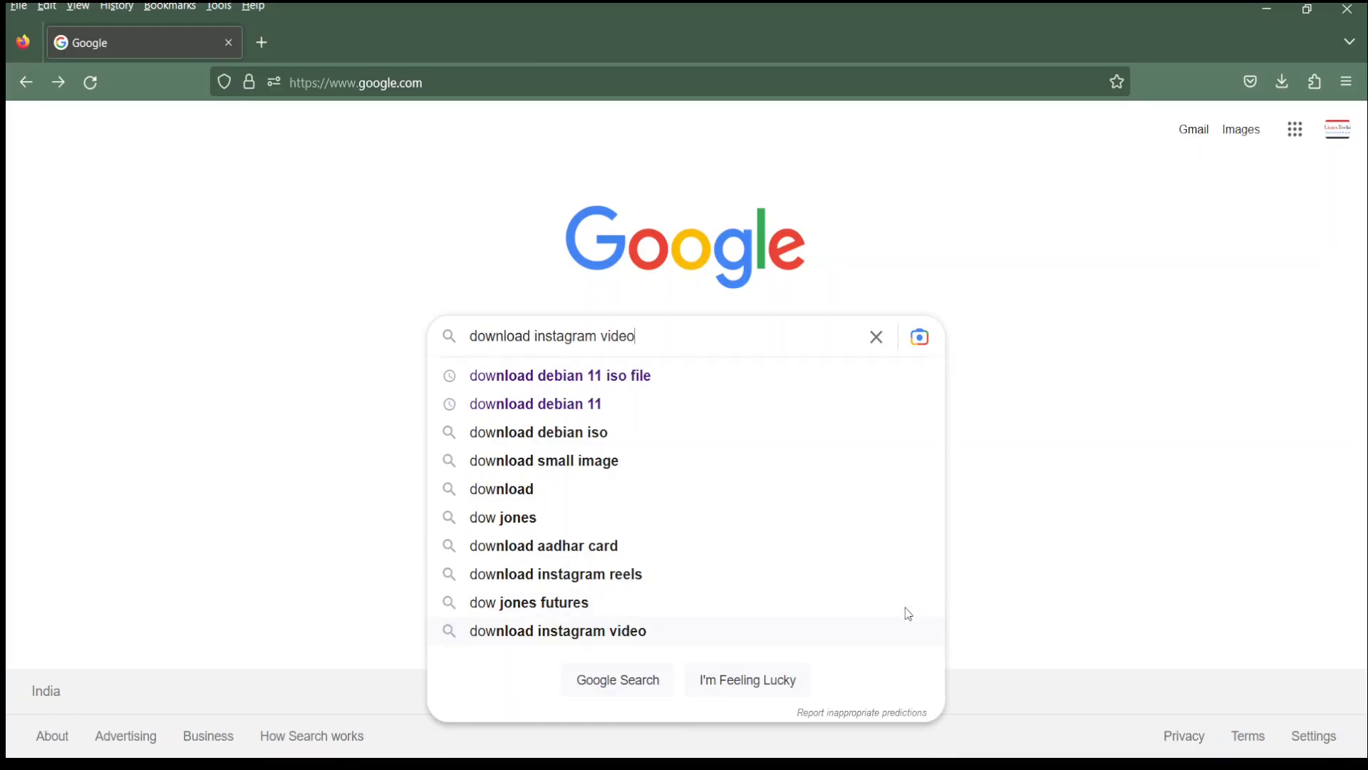
{"action": "left_click", "coordinate": [616, 383]}
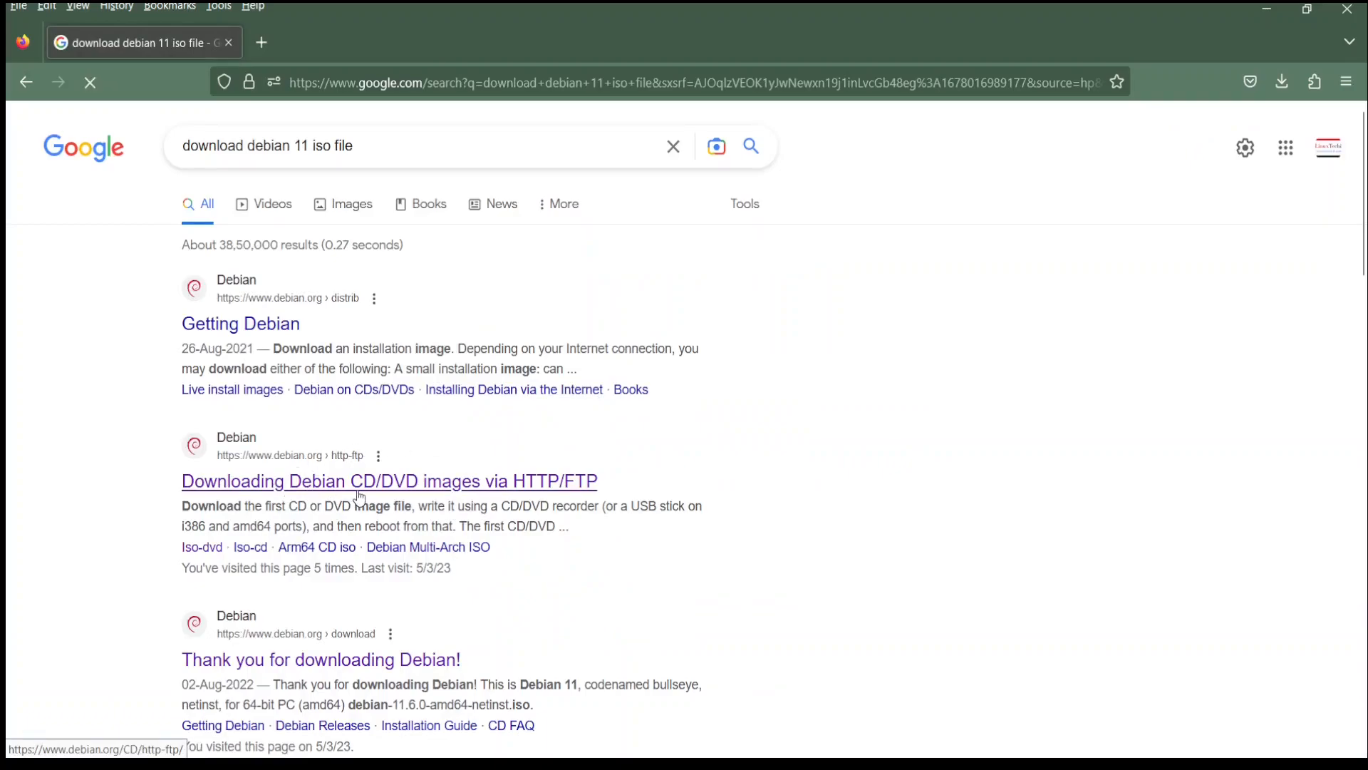
{"action": "left_click", "coordinate": [436, 491]}
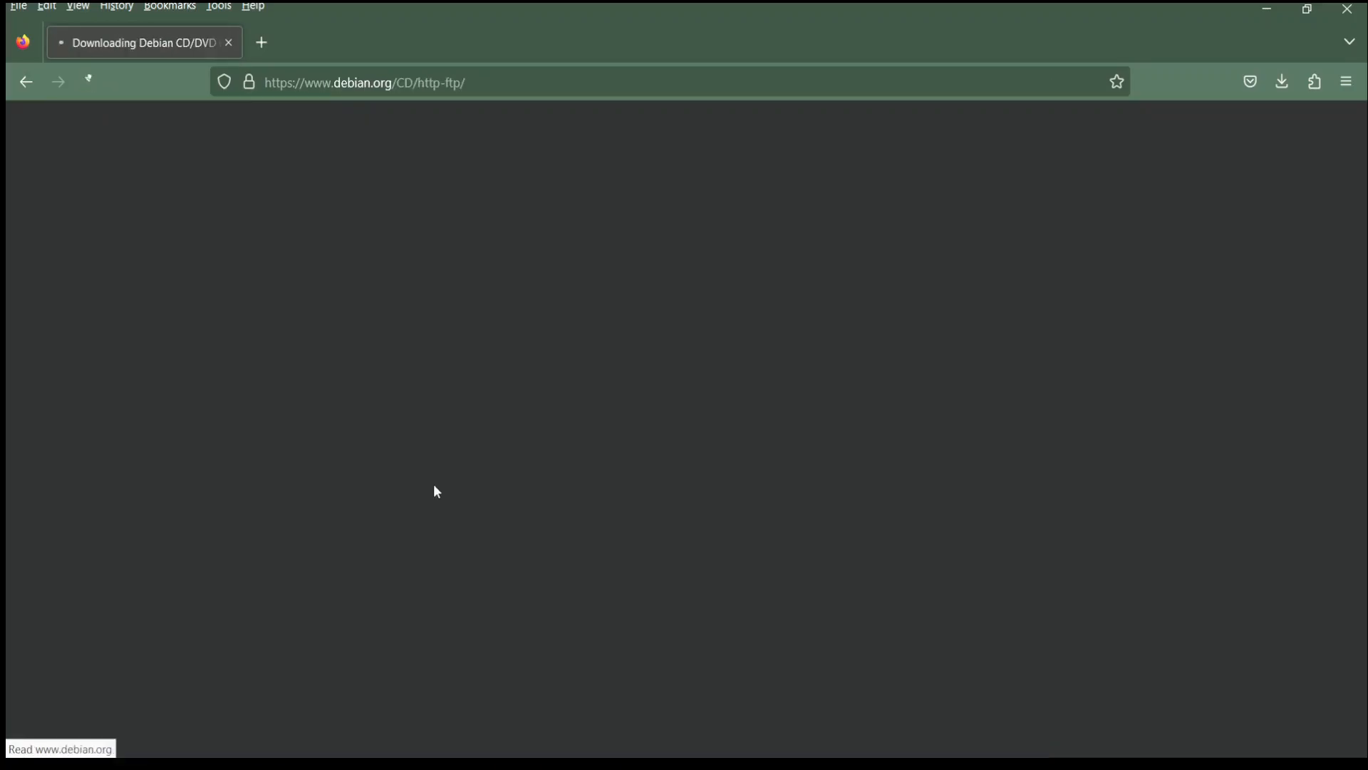
Open the amd64 DVD listing and download debian-11.6.0-amd64-DVD-1.iso.
{"action": "scroll", "coordinate": [938, 456], "scroll_direction": "down", "scroll_amount": 4}
{"action": "scroll", "coordinate": [938, 452], "scroll_direction": "down", "scroll_amount": 1}
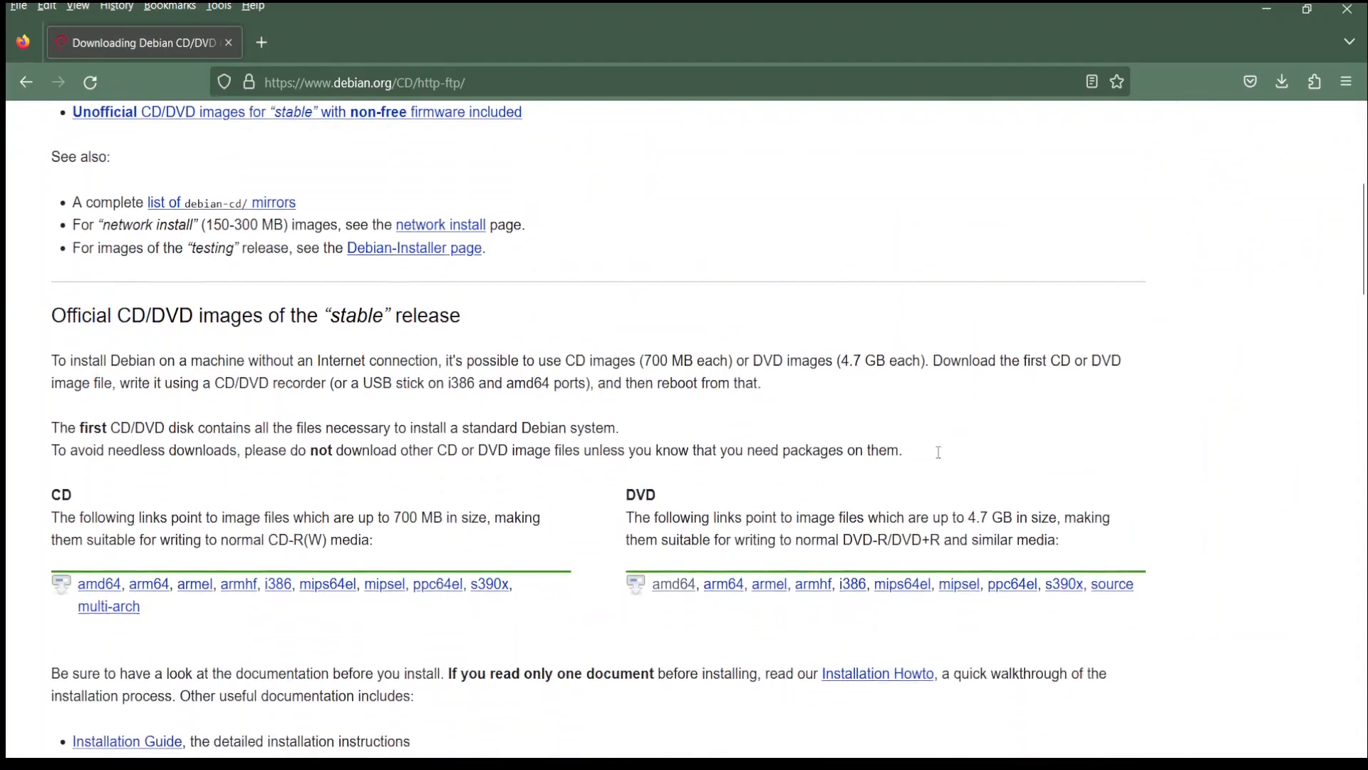
{"action": "left_click", "coordinate": [676, 592]}
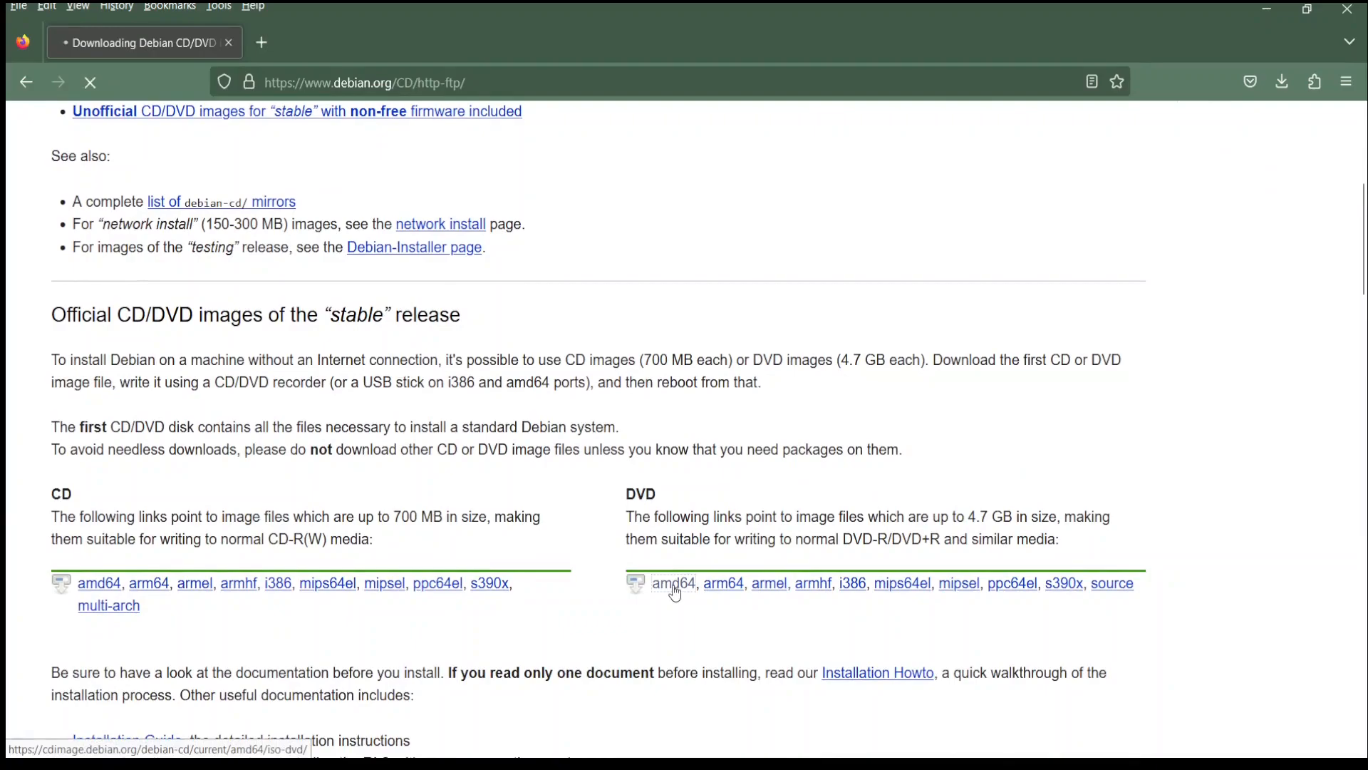
{"action": "scroll", "coordinate": [761, 554], "scroll_direction": "down", "scroll_amount": 8}
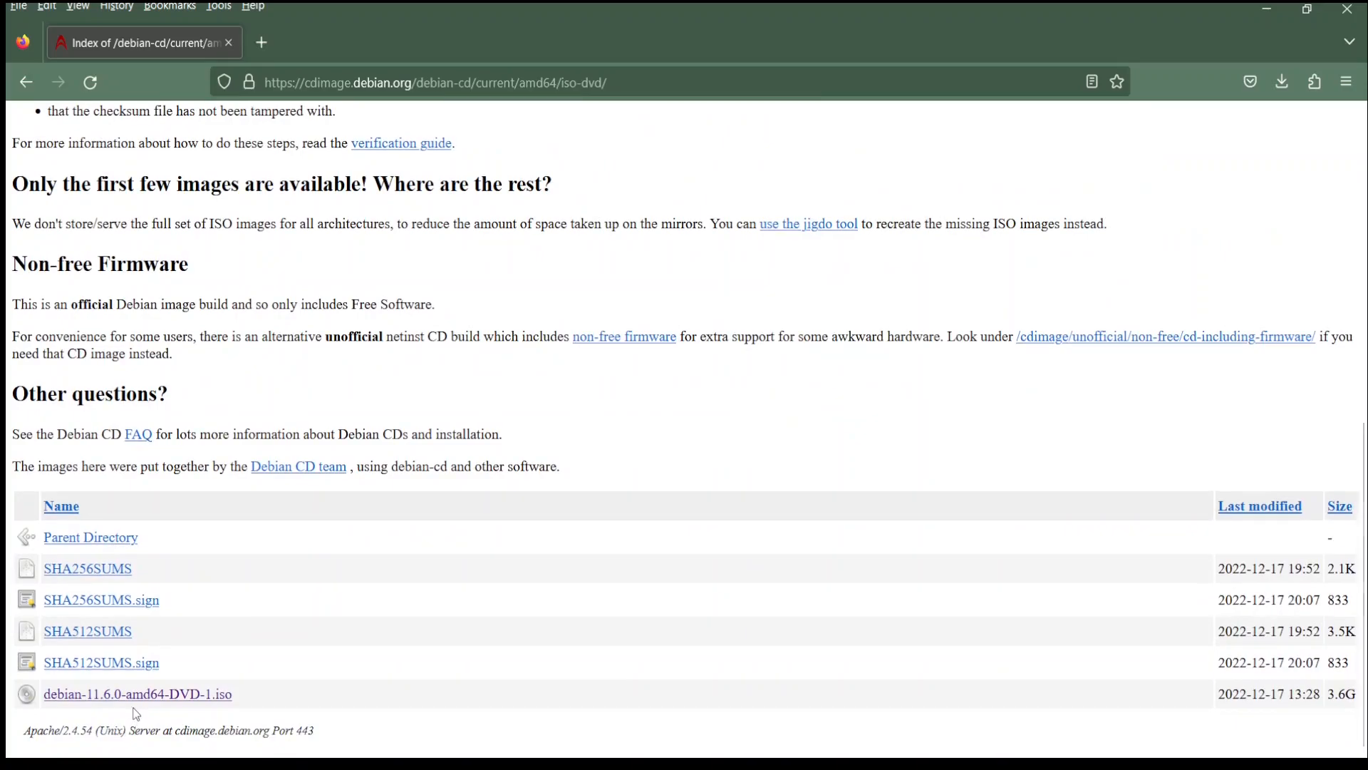
{"action": "left_click", "coordinate": [136, 698]}
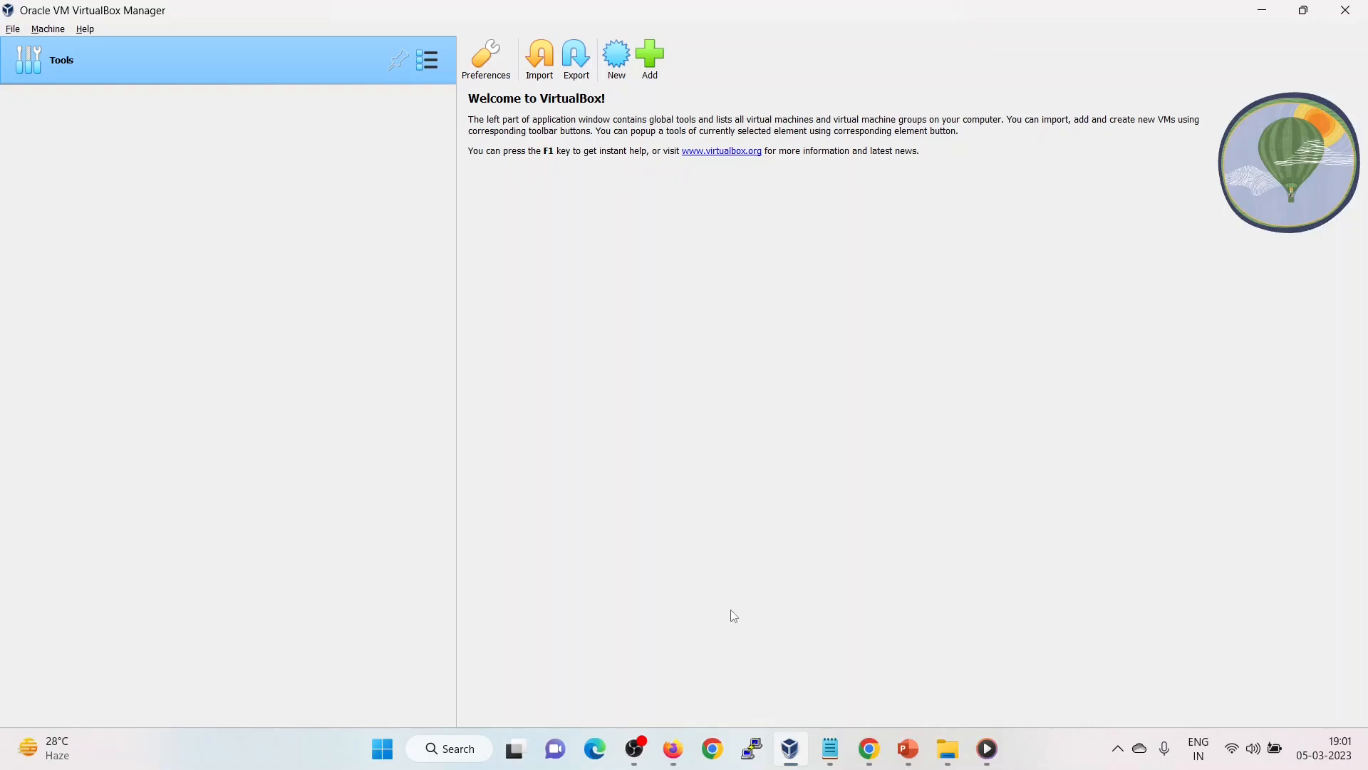
Start a new virtual machine named Bullseye-Debian11.
{"action": "left_click", "coordinate": [50, 33]}
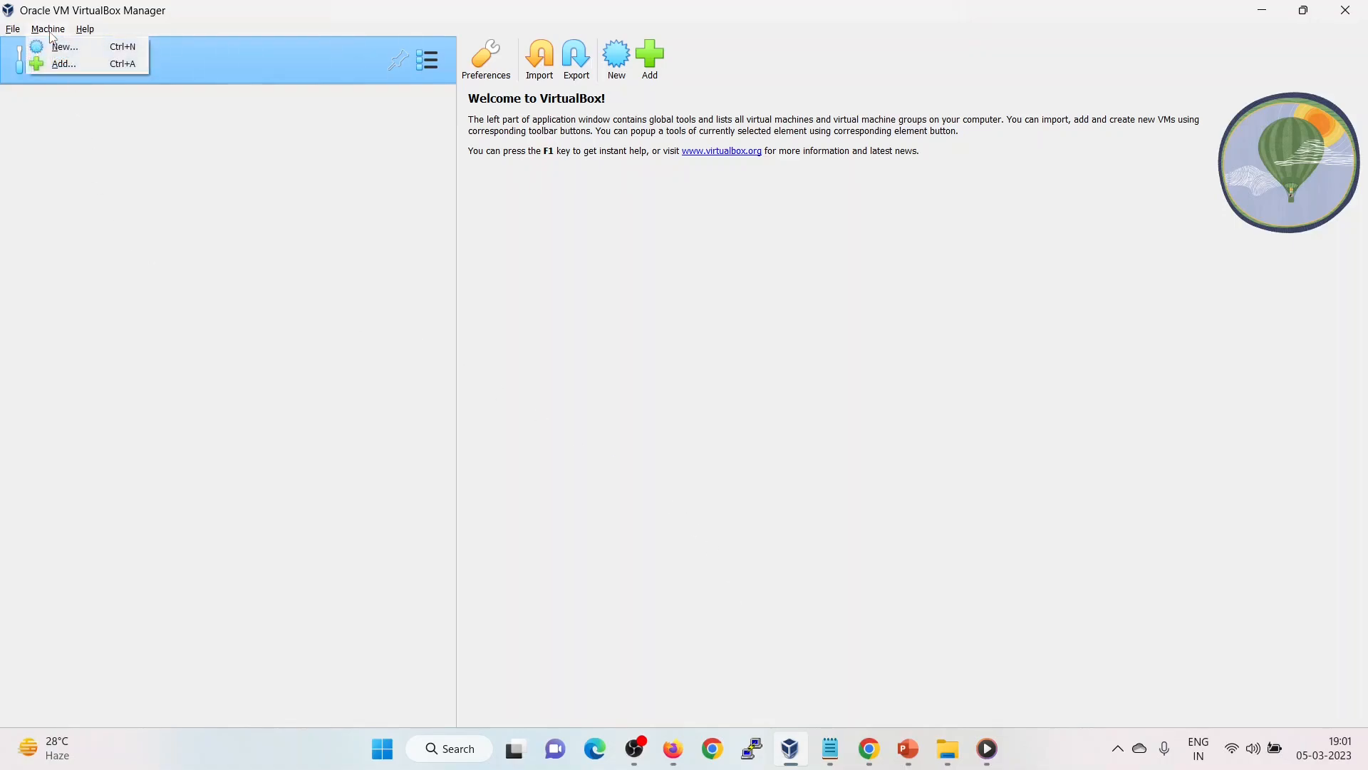
{"action": "left_click", "coordinate": [62, 49]}
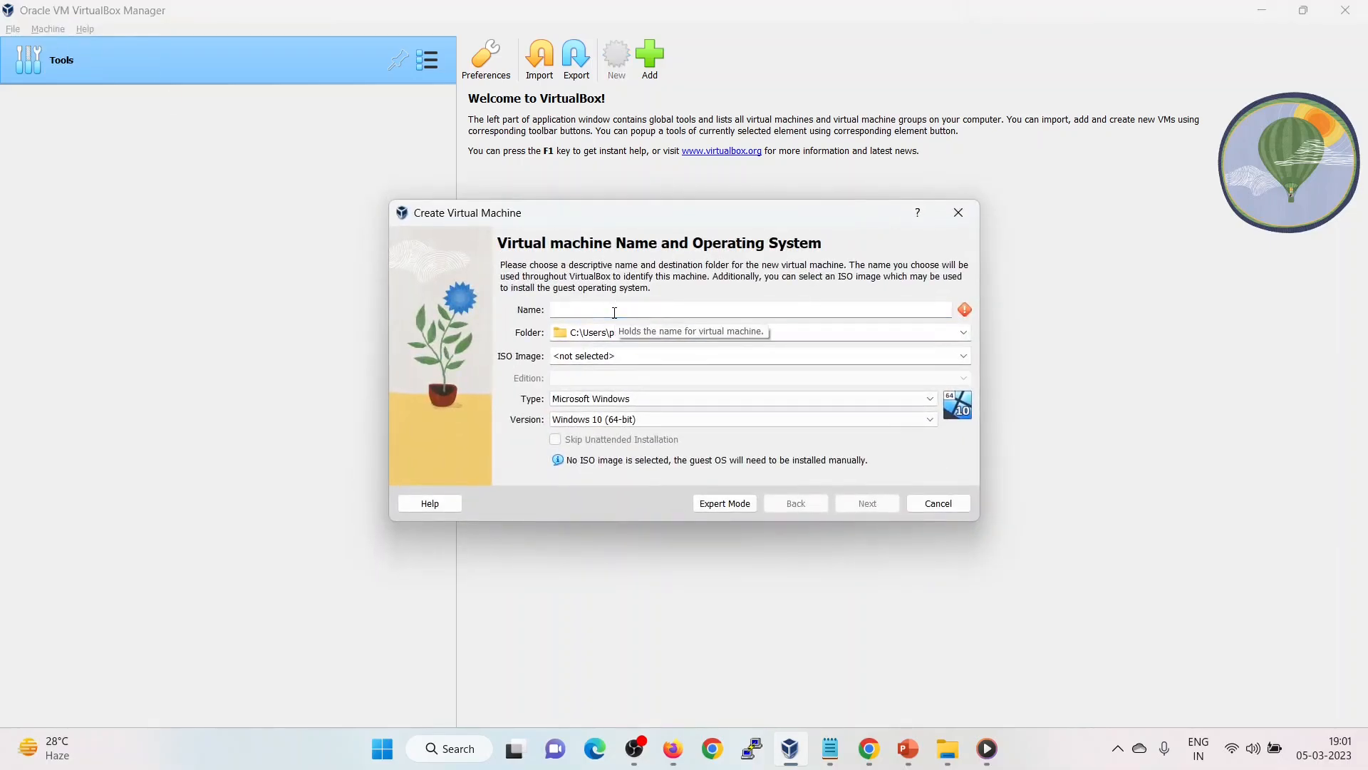
{"action": "type", "text": "Bullseye-Debian11"}
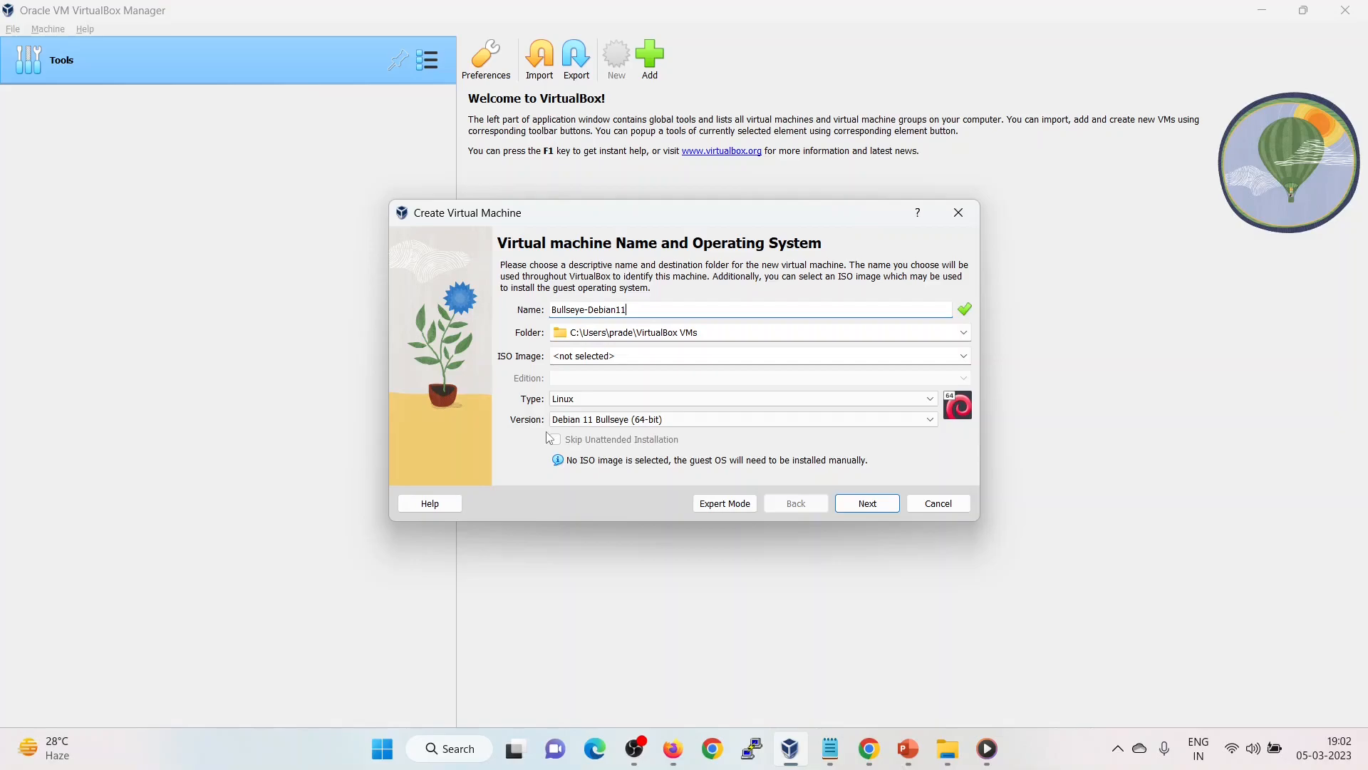
Keep 2048 MB memory and 2 CPUs, enlarge the disk to 40 GB, and create the machine.
{"action": "left_click", "coordinate": [870, 504]}
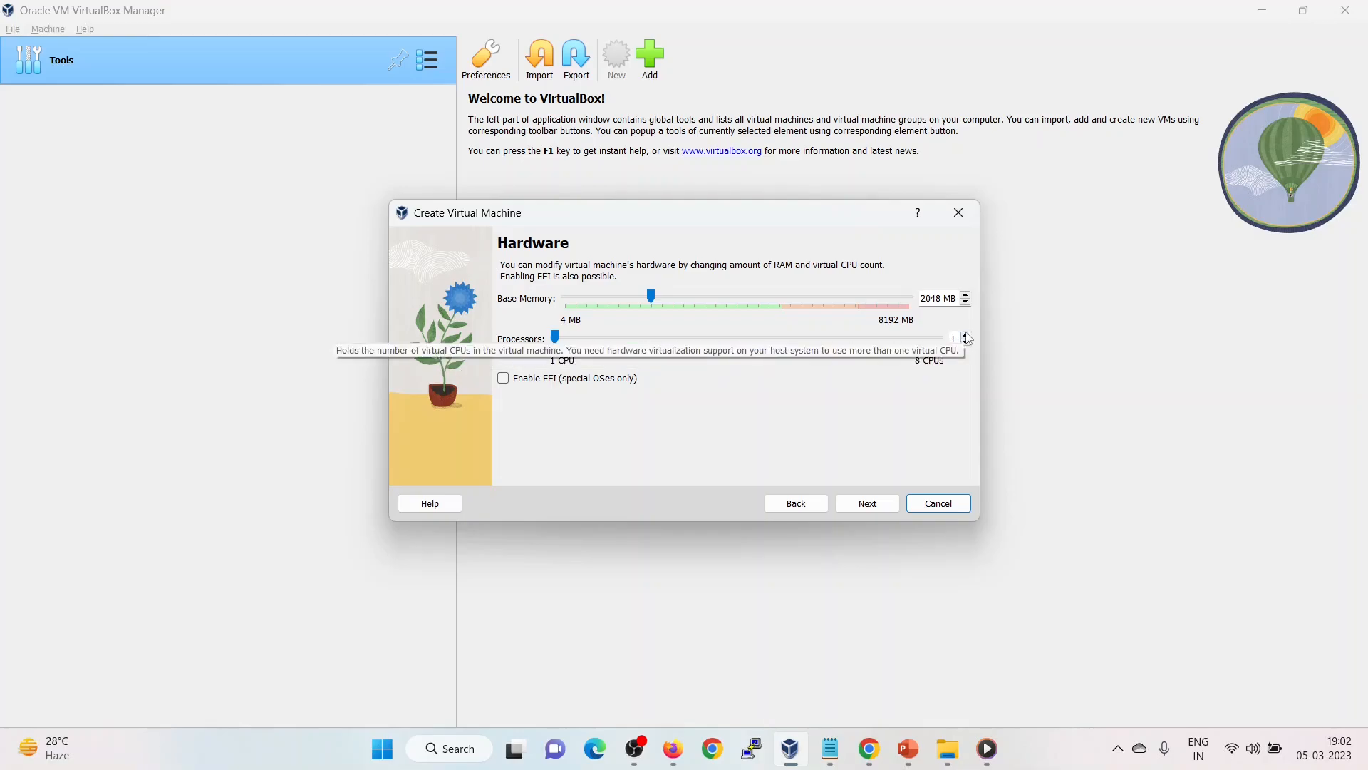
{"action": "left_click", "coordinate": [868, 503]}
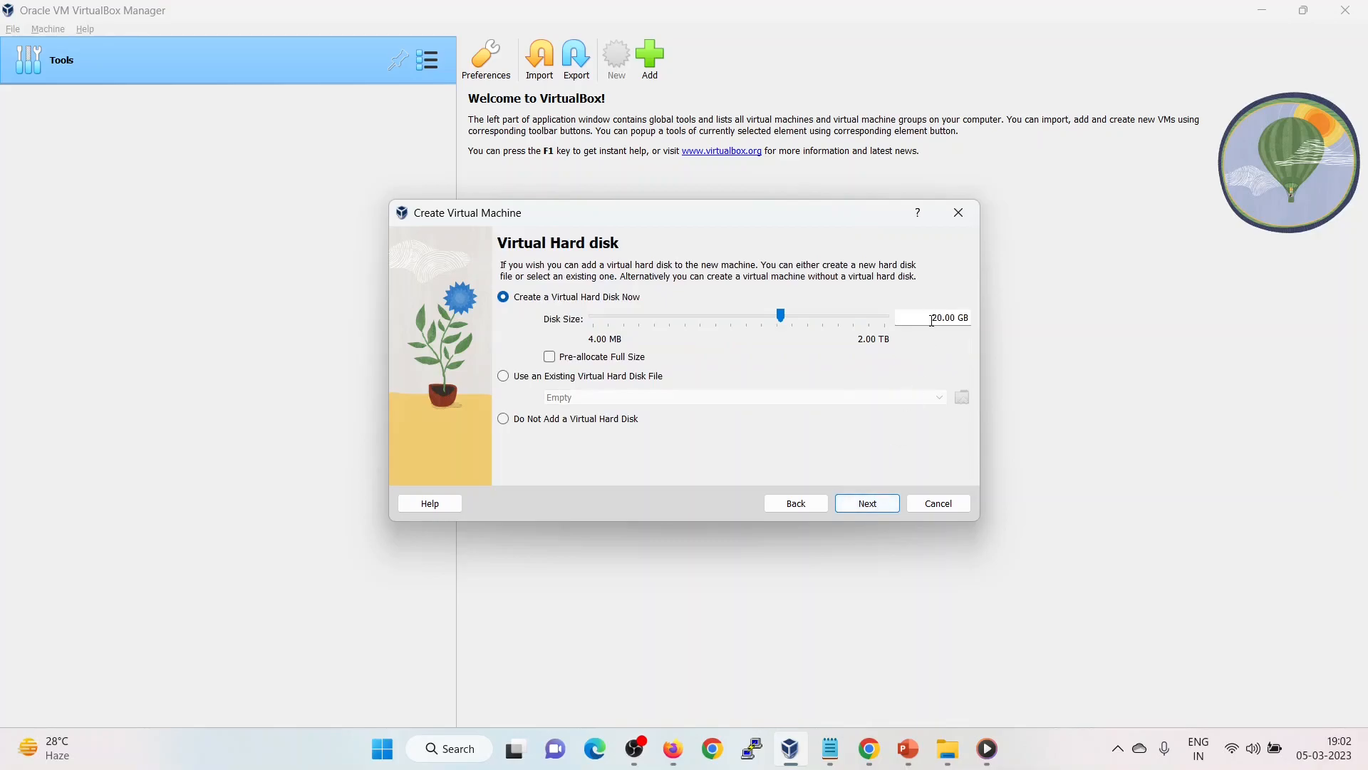
{"action": "left_click_drag", "start_coordinate": [938, 319], "coordinate": [912, 317]}
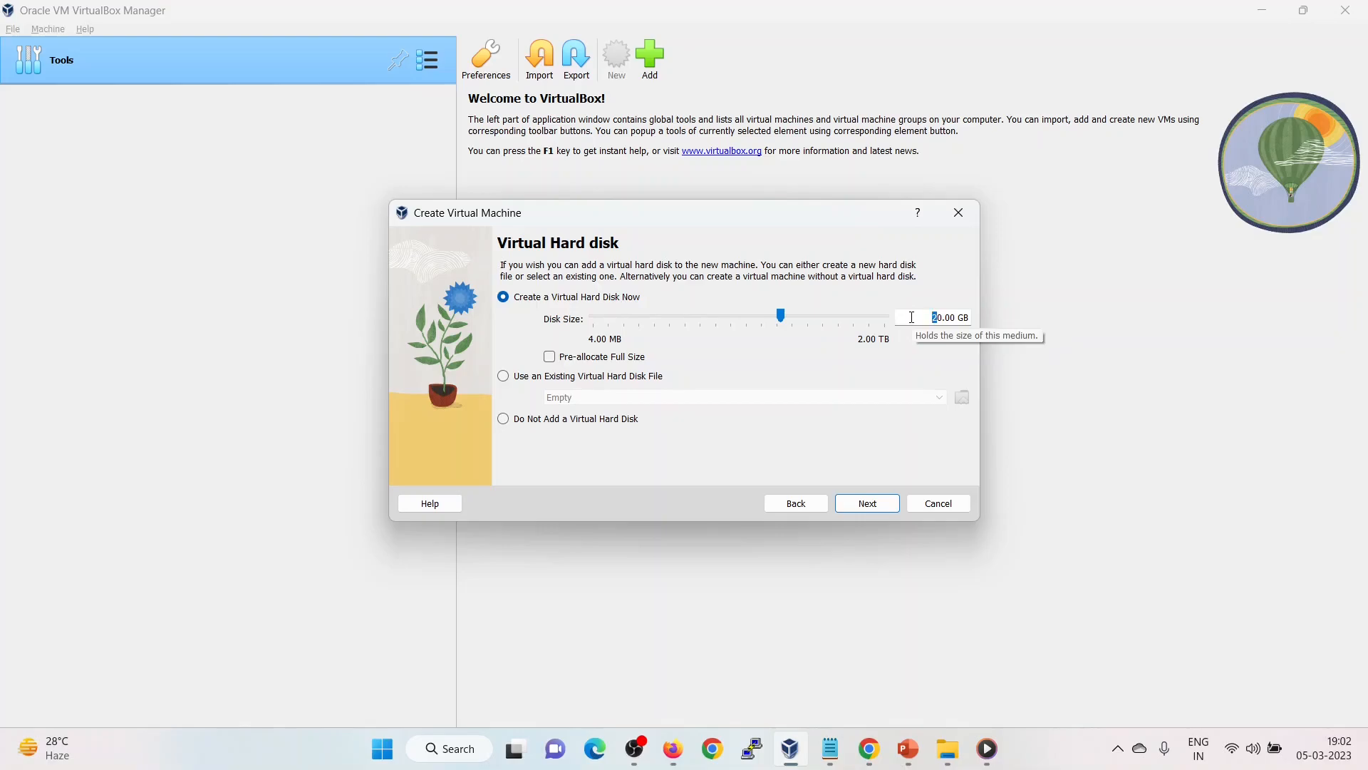
{"action": "type", "text": "4"}
{"action": "left_click", "coordinate": [875, 509]}
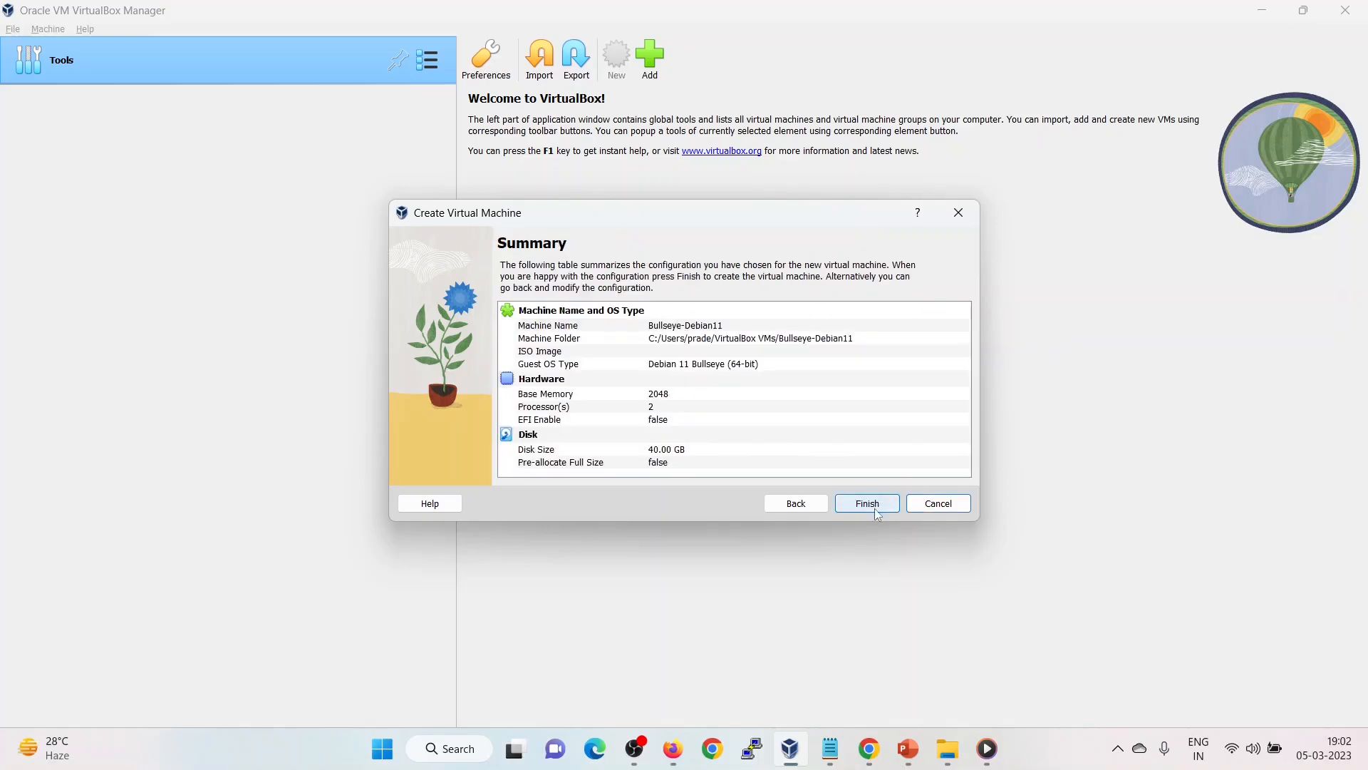
{"action": "left_click", "coordinate": [874, 507]}
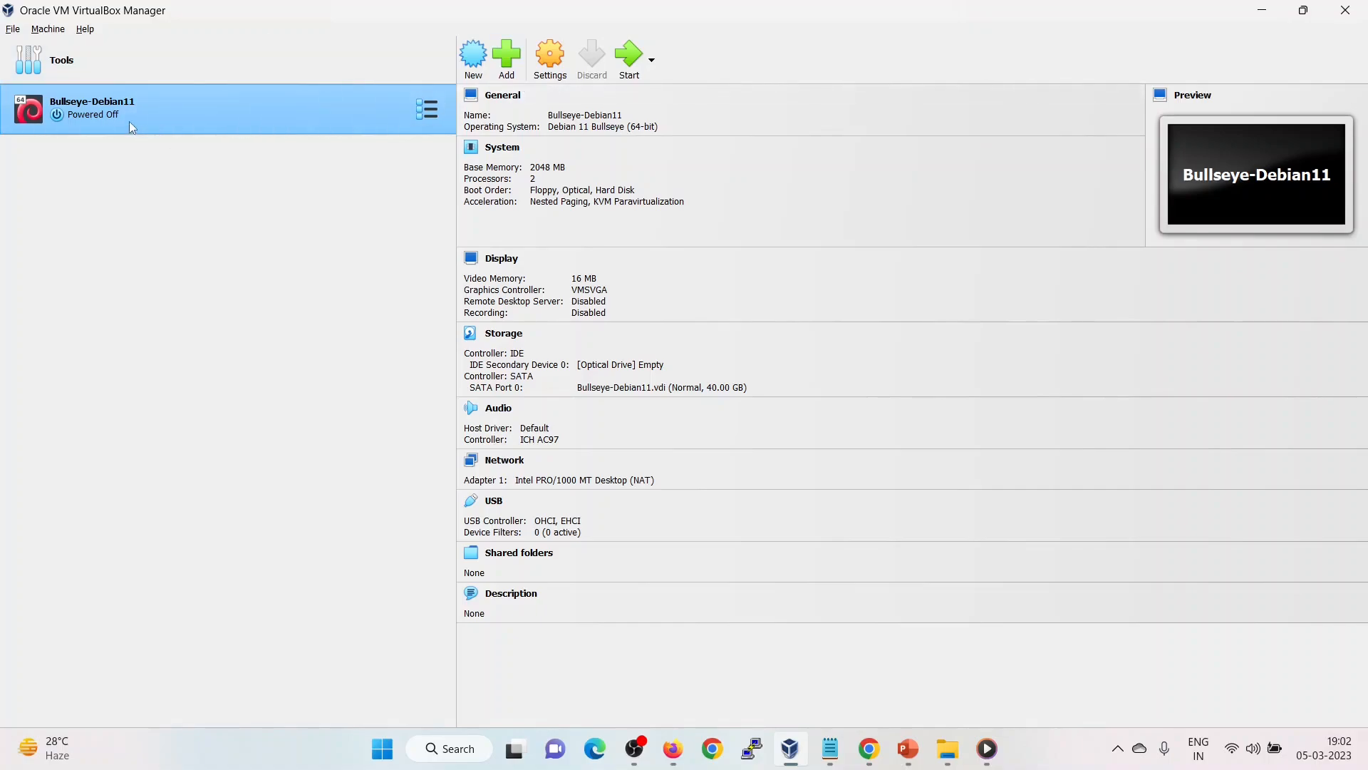
Insert the debian-11.6.0-amd64-DVD-1.iso into the machine's empty optical drive.
{"action": "left_click", "coordinate": [543, 69]}
{"action": "left_click", "coordinate": [477, 287]}
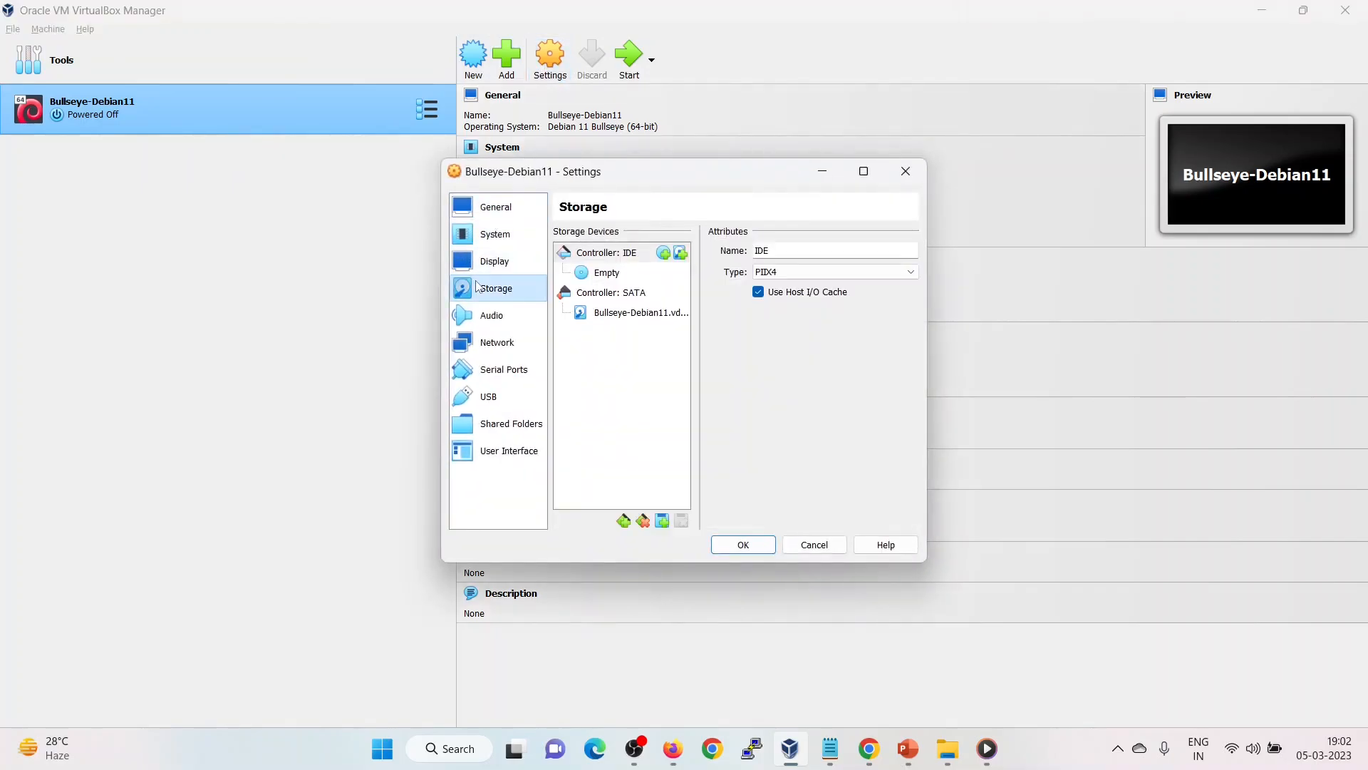
{"action": "left_click", "coordinate": [598, 274]}
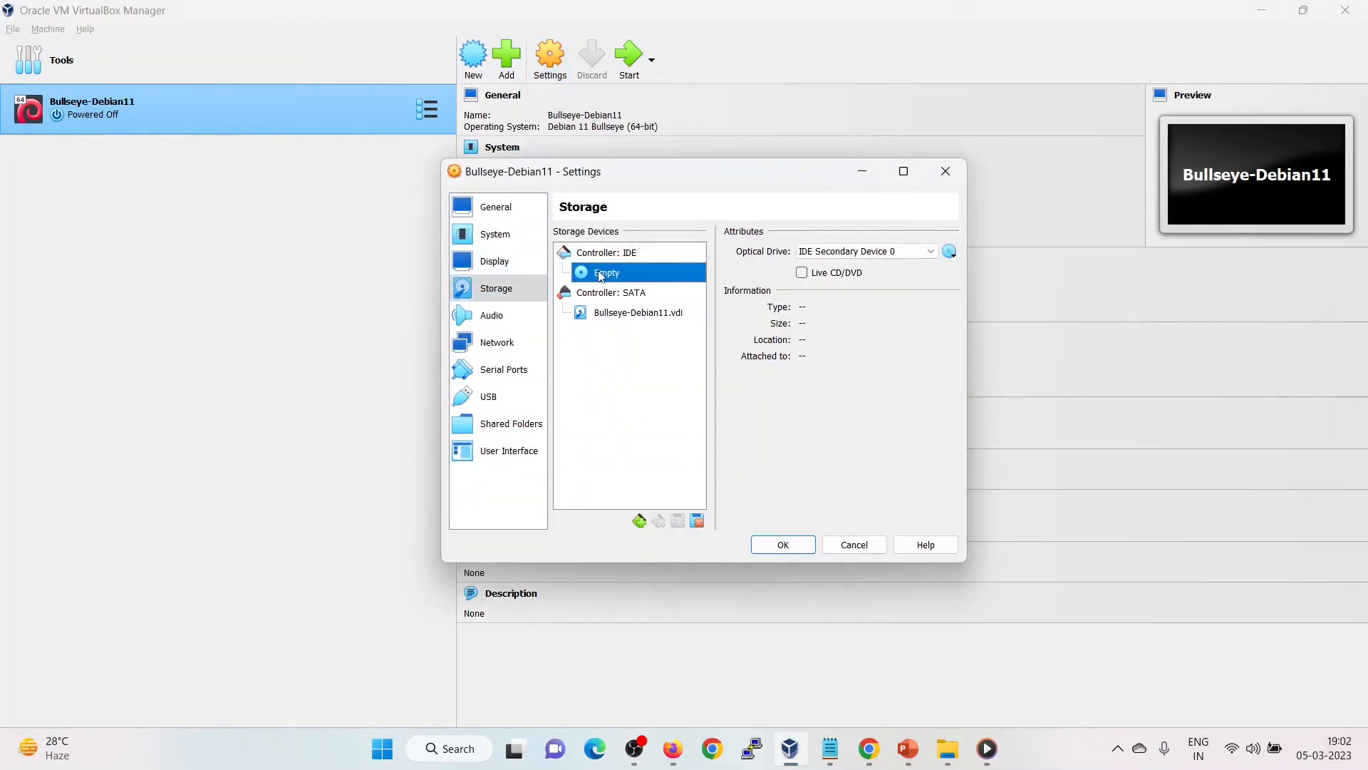
{"action": "left_click", "coordinate": [953, 253]}
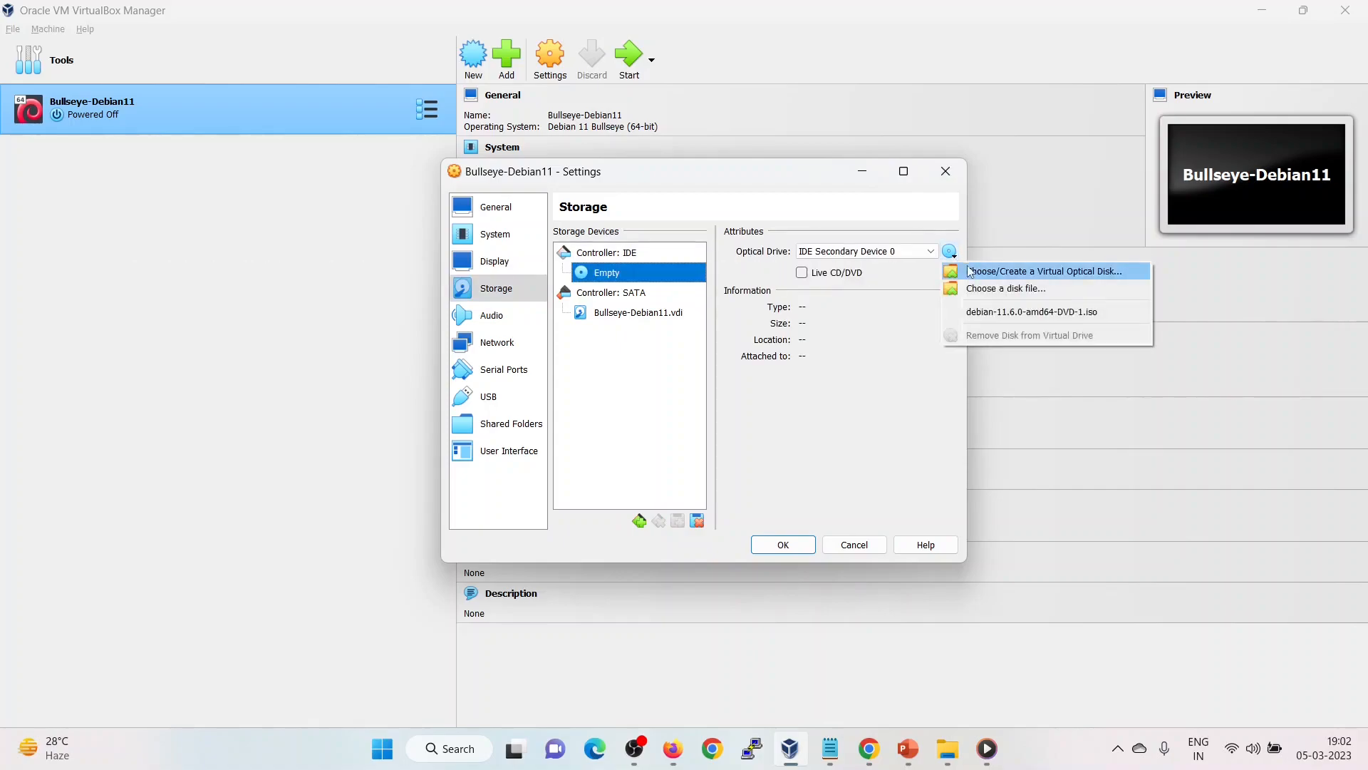
{"action": "left_click", "coordinate": [1017, 318]}
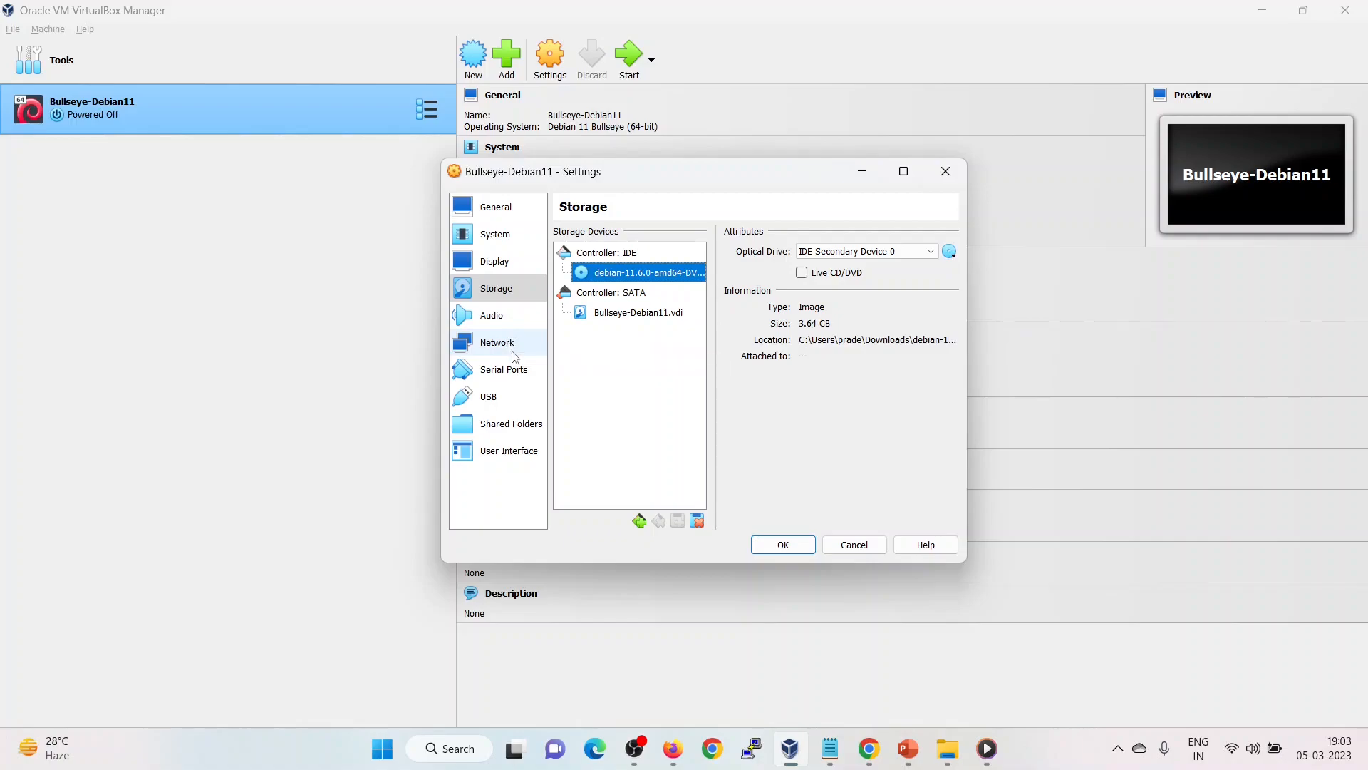
Attach the network adapter as Bridged Adapter, save the settings, and boot the machine.
{"action": "left_click", "coordinate": [515, 355]}
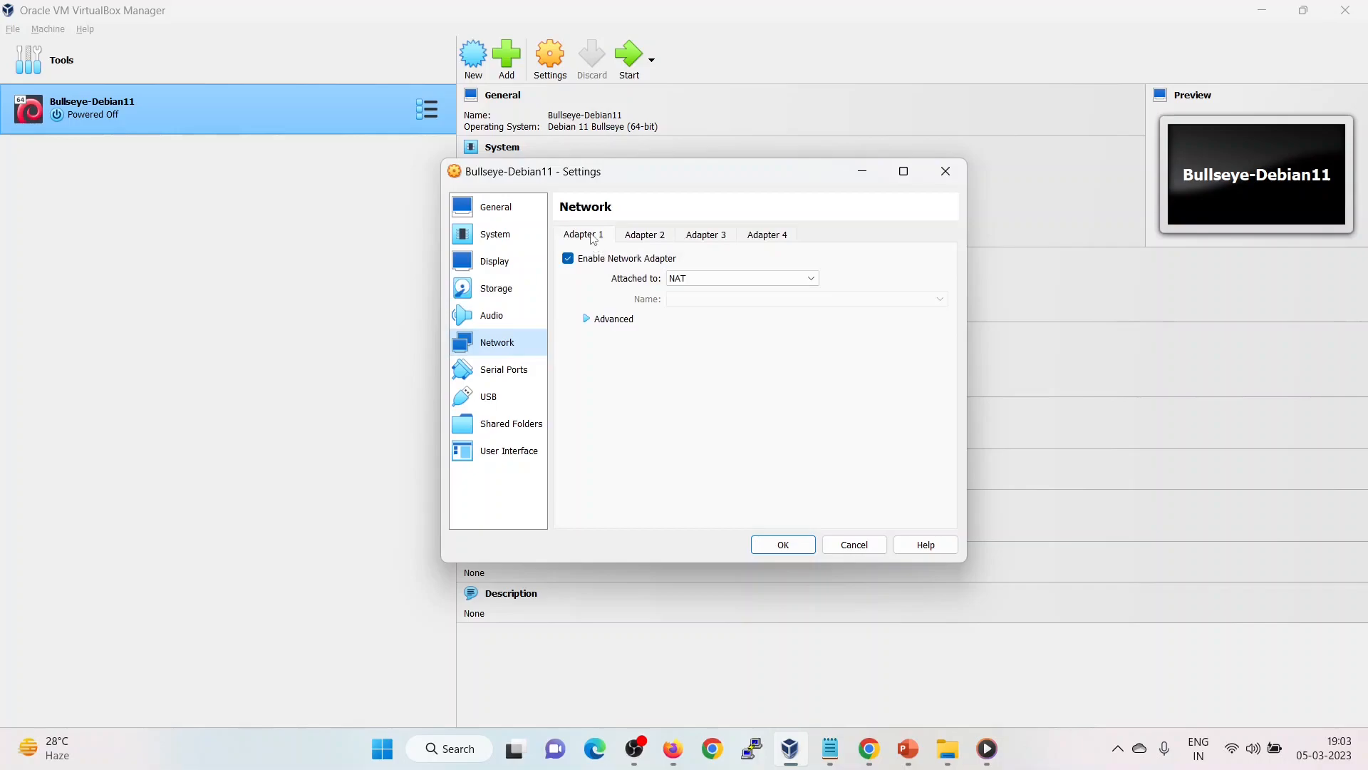
{"action": "left_click", "coordinate": [709, 285]}
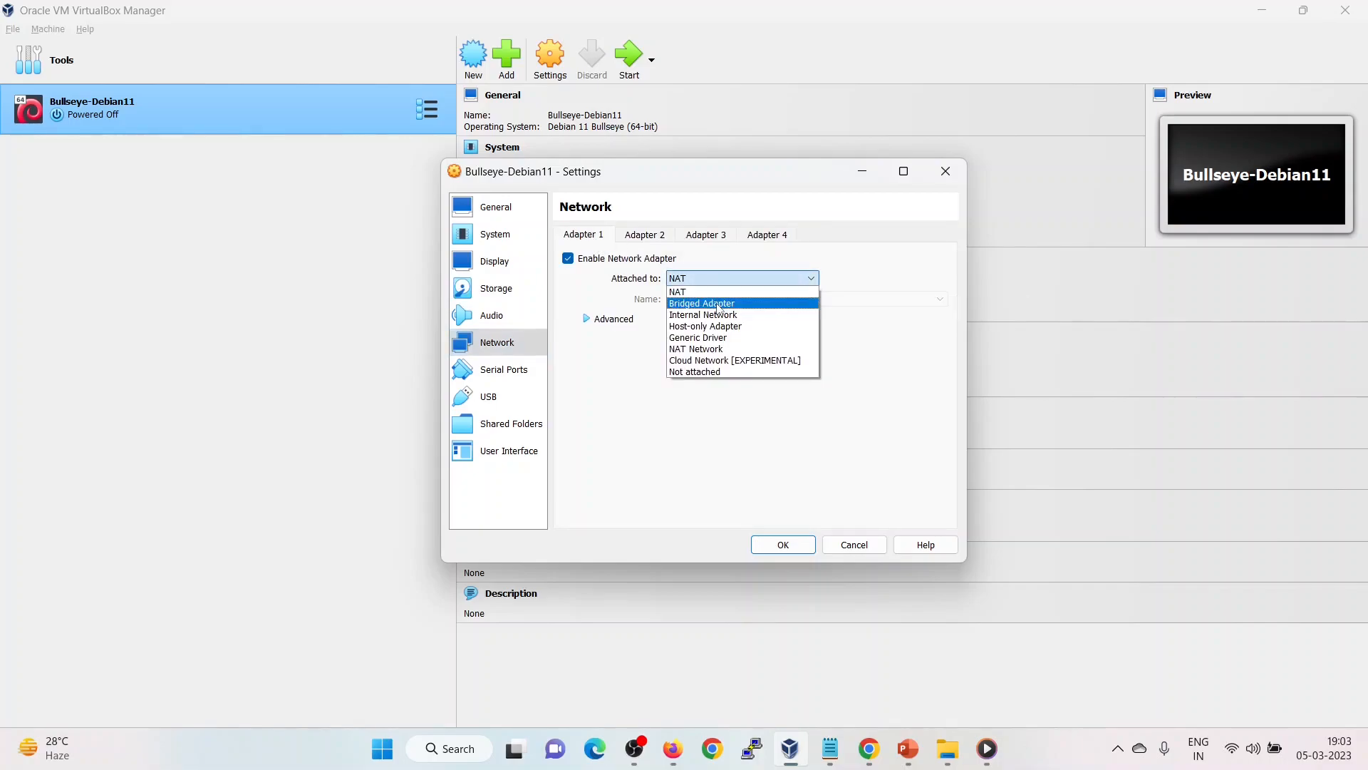
{"action": "left_click", "coordinate": [719, 303]}
{"action": "left_click", "coordinate": [782, 545]}
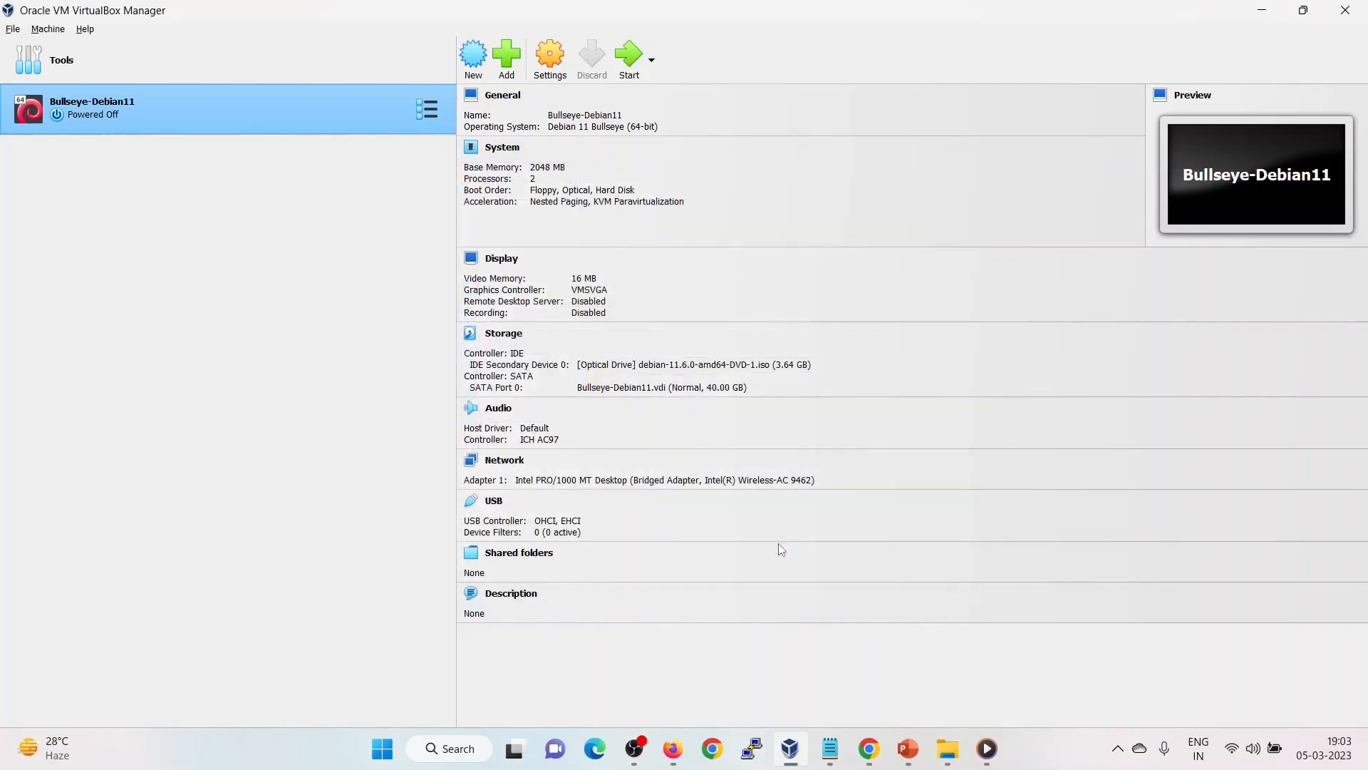
{"action": "left_click", "coordinate": [628, 57]}
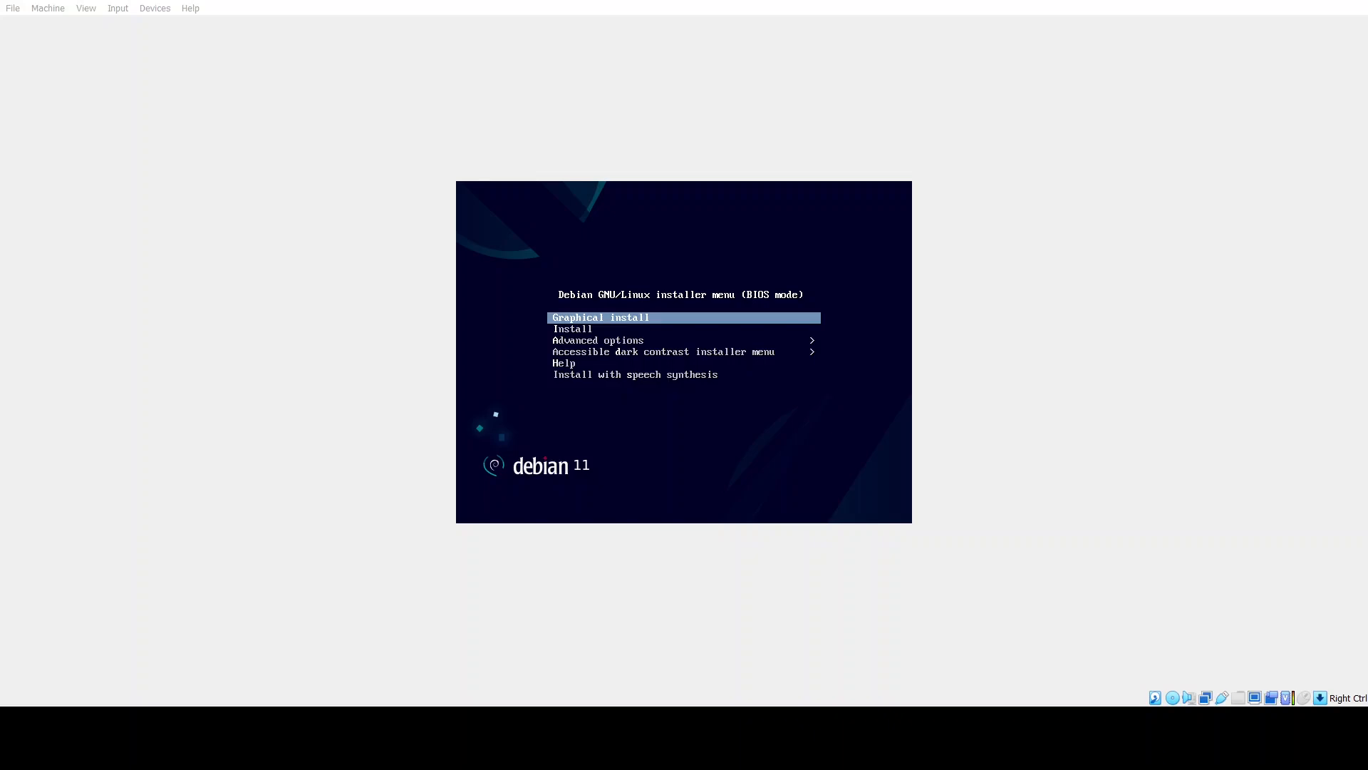
Start the graphical install with English, United States and the American English keymap.
{"action": "key", "text": "Return"}
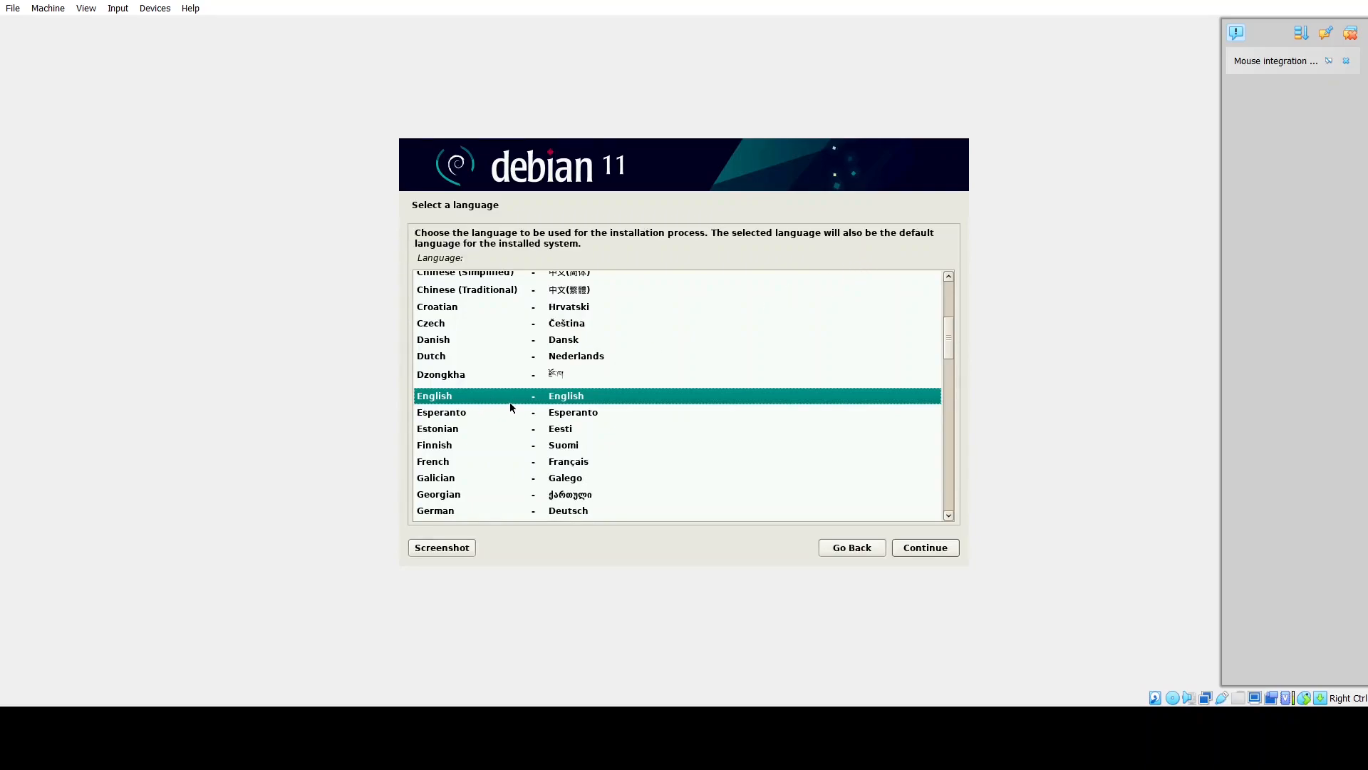
{"action": "left_click", "coordinate": [929, 549]}
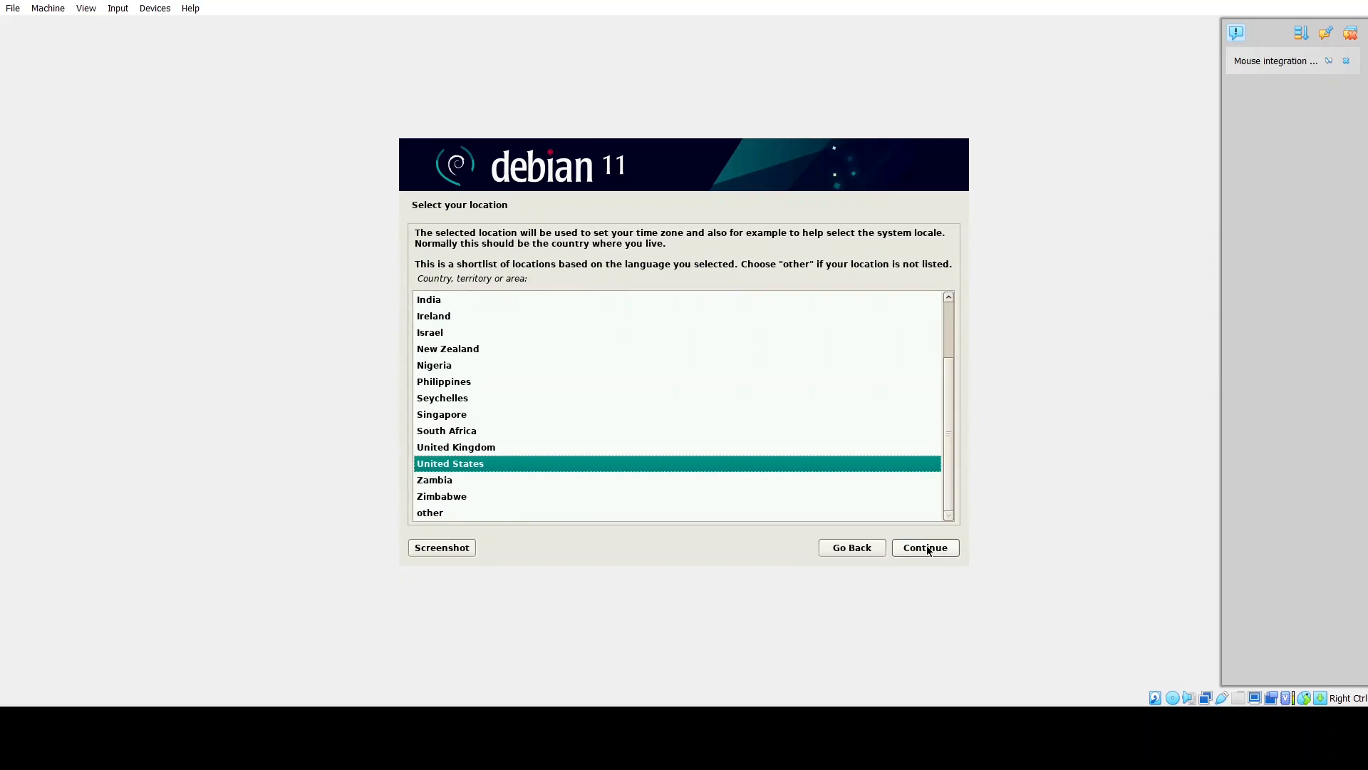
{"action": "left_click", "coordinate": [928, 548]}
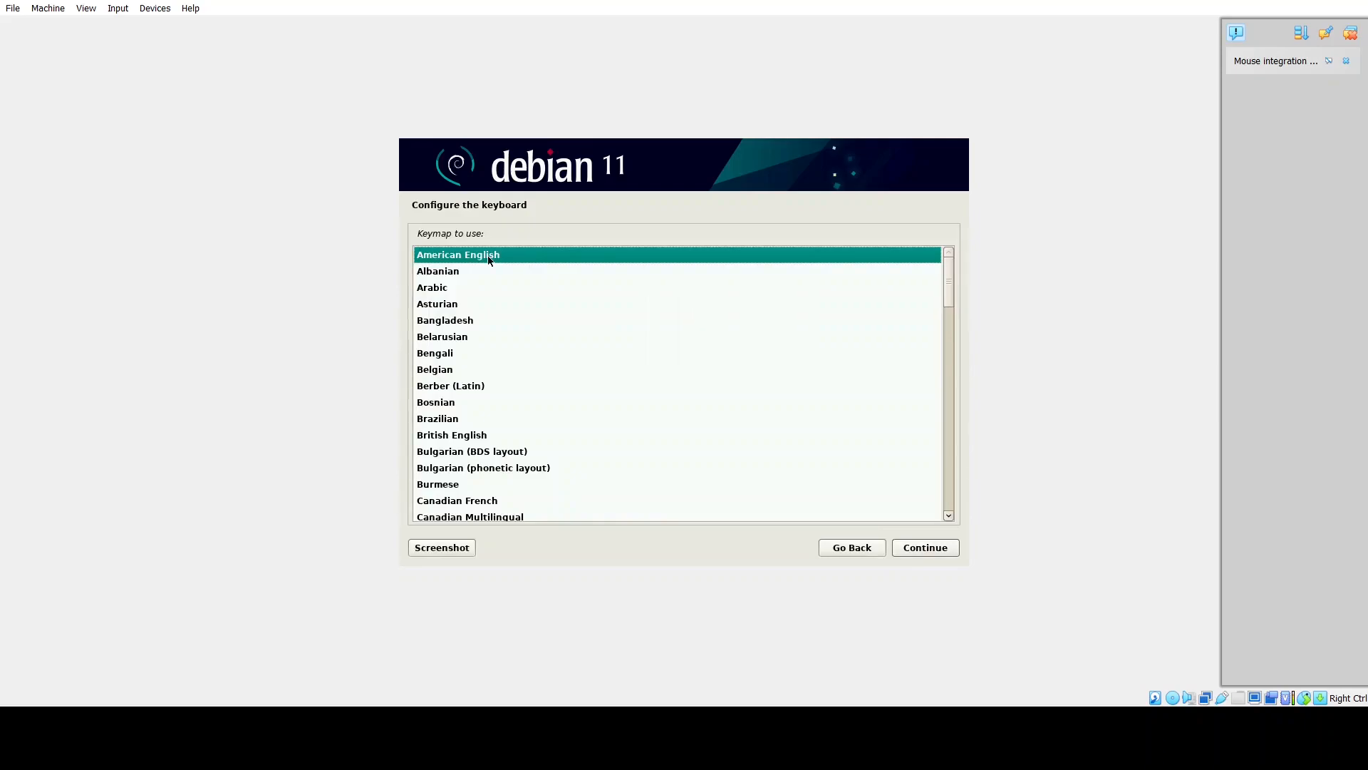
{"action": "left_click", "coordinate": [927, 550]}
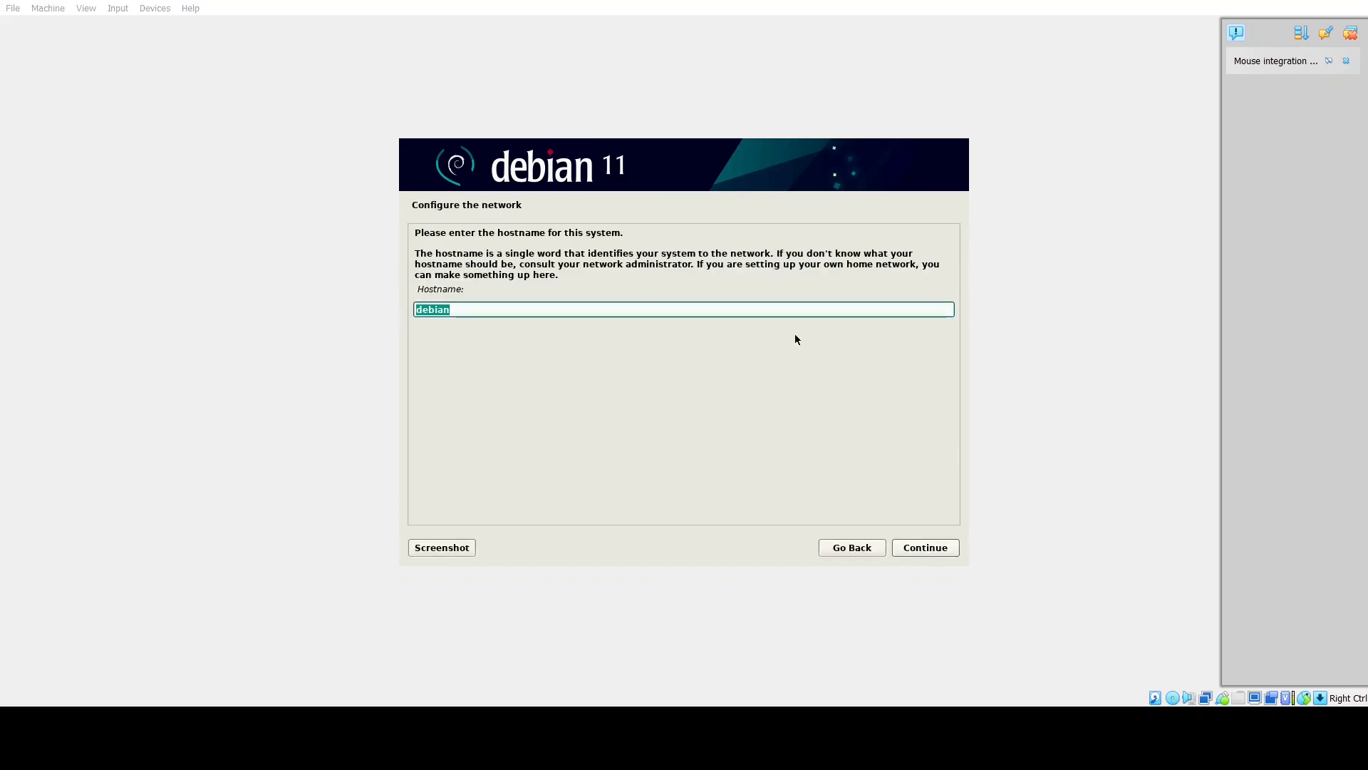
Set the hostname to debian11 and the domain name to linuxtechi.lcoal.
{"action": "left_click", "coordinate": [739, 307]}
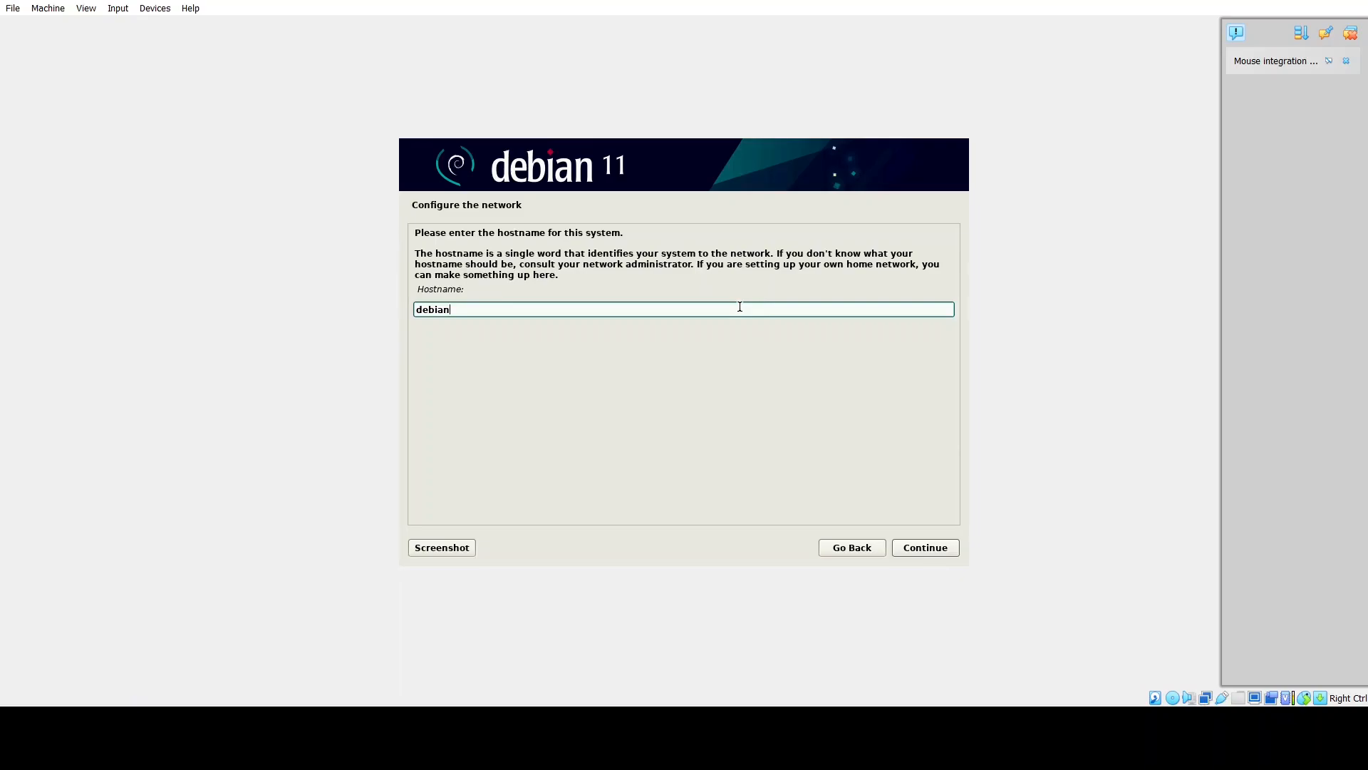
{"action": "type", "text": "11"}
{"action": "left_click", "coordinate": [928, 550]}
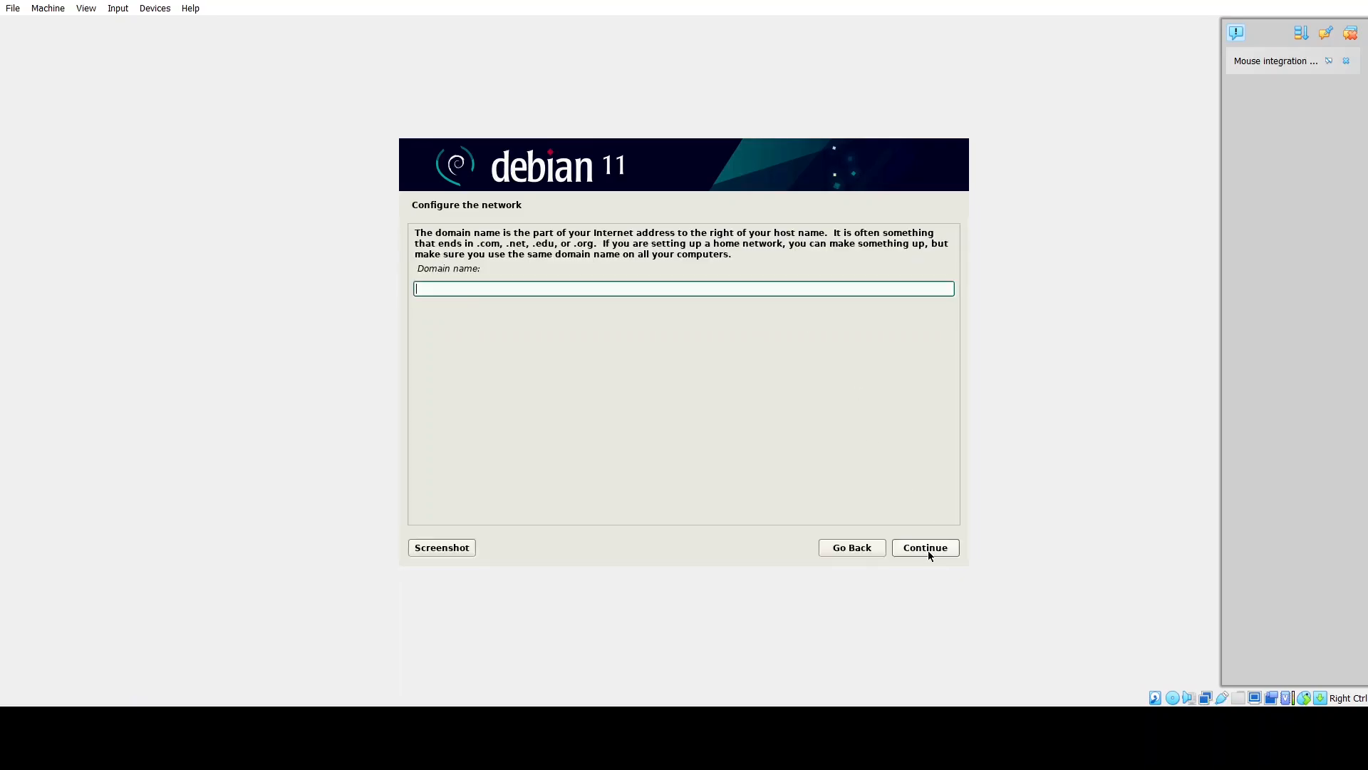
{"action": "type", "text": "linuxtechi.lcoal"}
{"action": "left_click", "coordinate": [932, 548]}
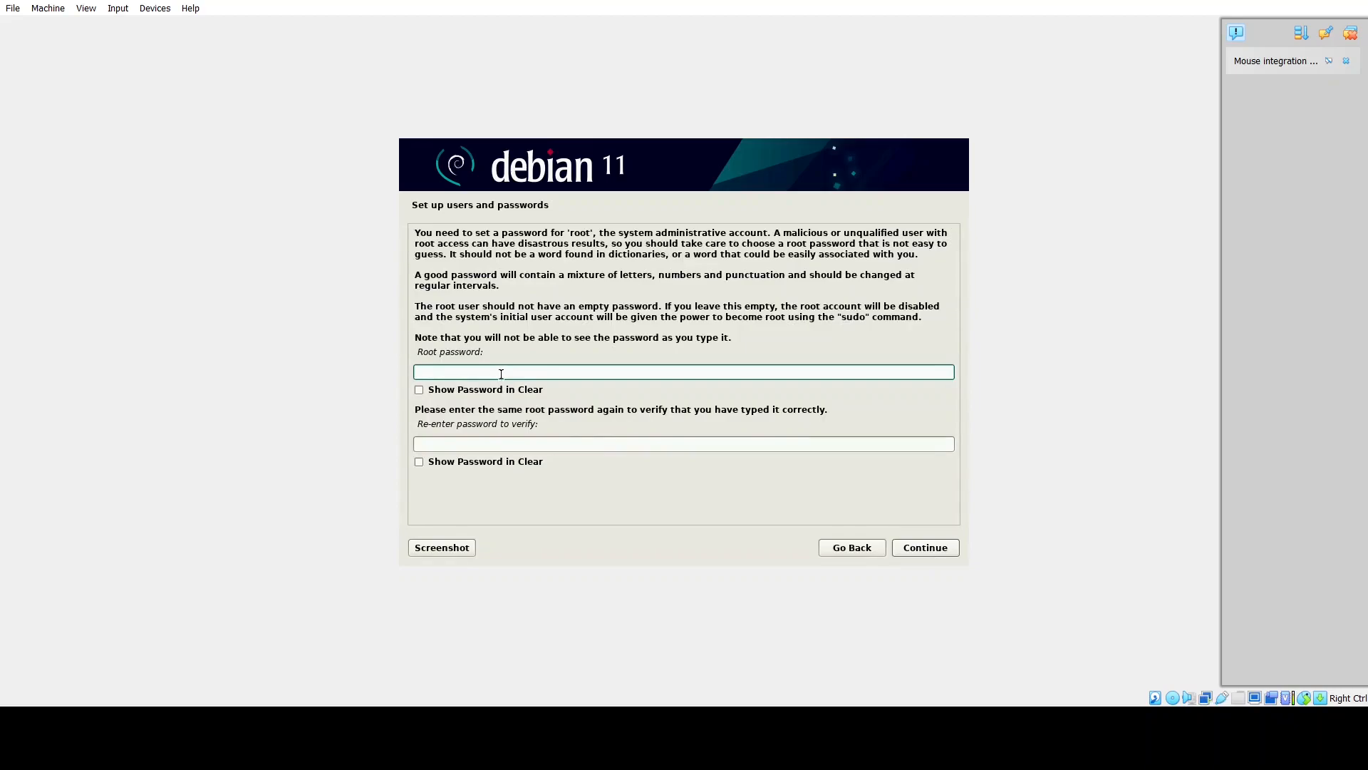
Enter and confirm the root password.
{"action": "type", "text": "password"}
{"action": "left_click", "coordinate": [447, 448]}
{"action": "type", "text": "passwo"}
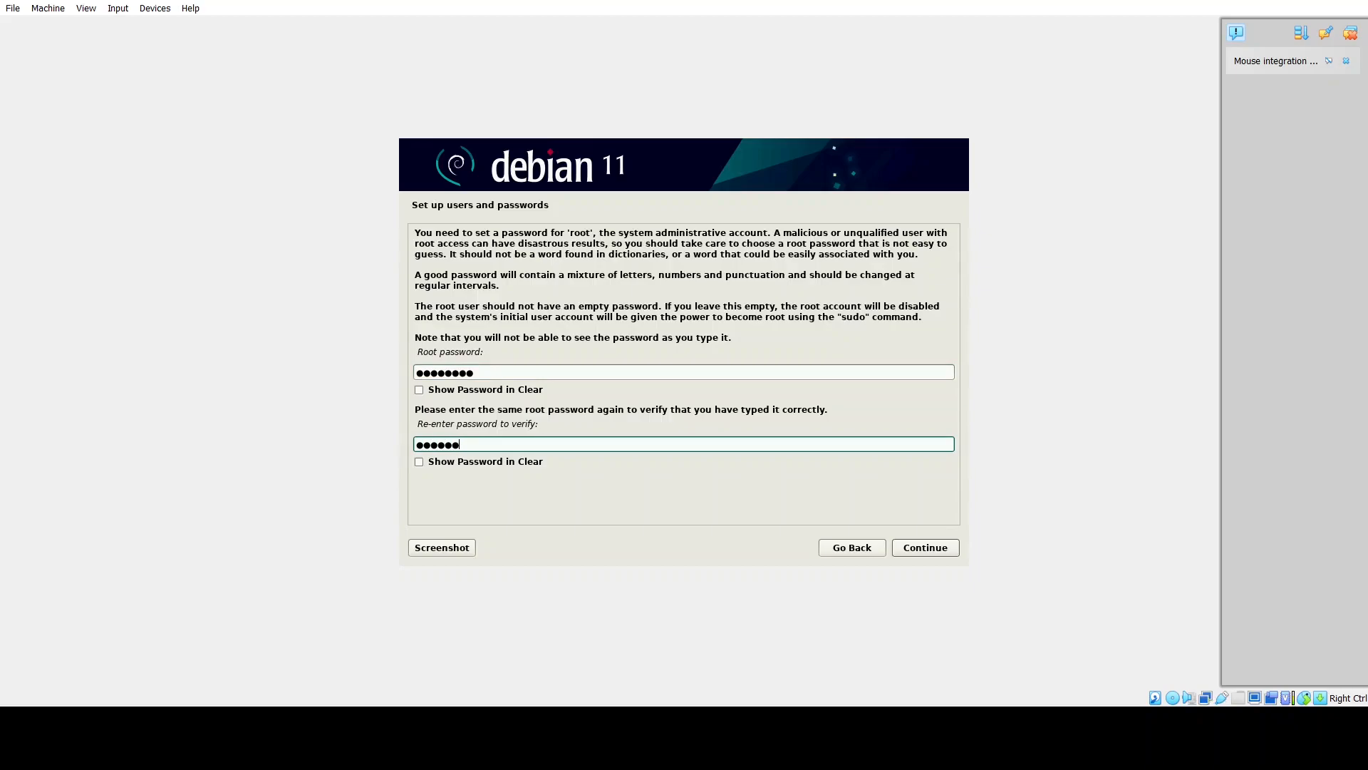
{"action": "key", "text": "BackSpace"}
{"action": "key", "text": "BackSpace"}
{"action": "key", "text": "BackSpace"}
{"action": "key", "text": "BackSpace"}
{"action": "key", "text": "BackSpace"}
{"action": "key", "text": "BackSpace"}
{"action": "type", "text": "password"}
{"action": "left_click", "coordinate": [943, 550]}
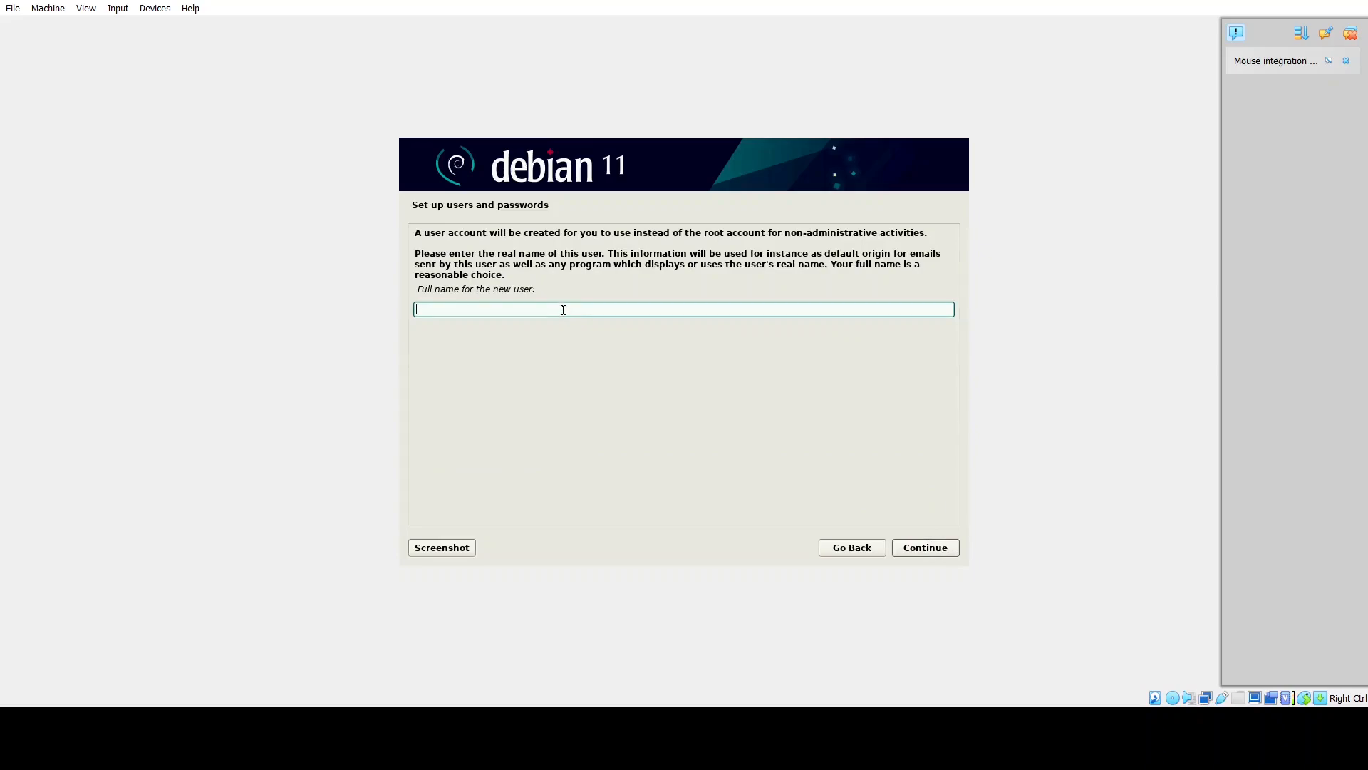
Enter the new user's full name, keep the suggested username, and set and confirm the user's password.
{"action": "type", "text": "Linuxtechi"}
{"action": "left_click", "coordinate": [938, 548]}
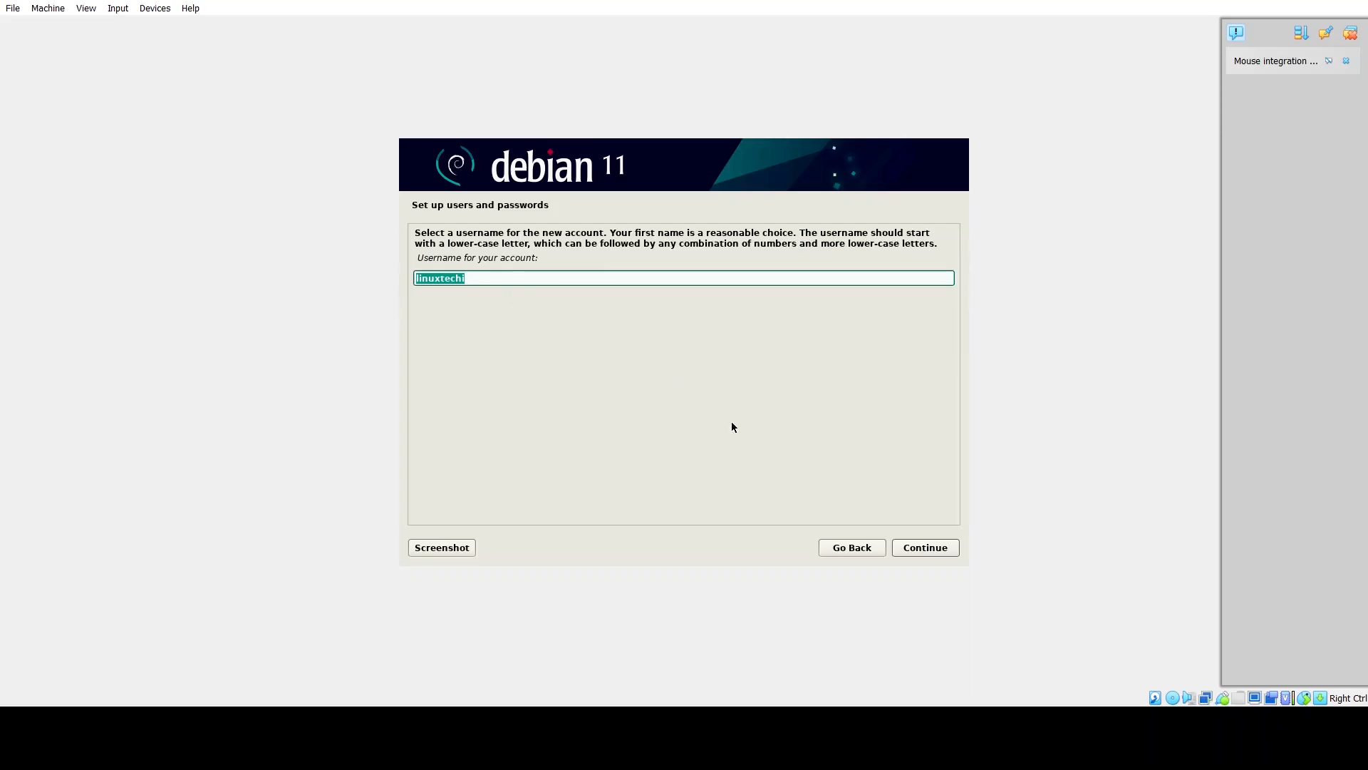
{"action": "left_click", "coordinate": [925, 553]}
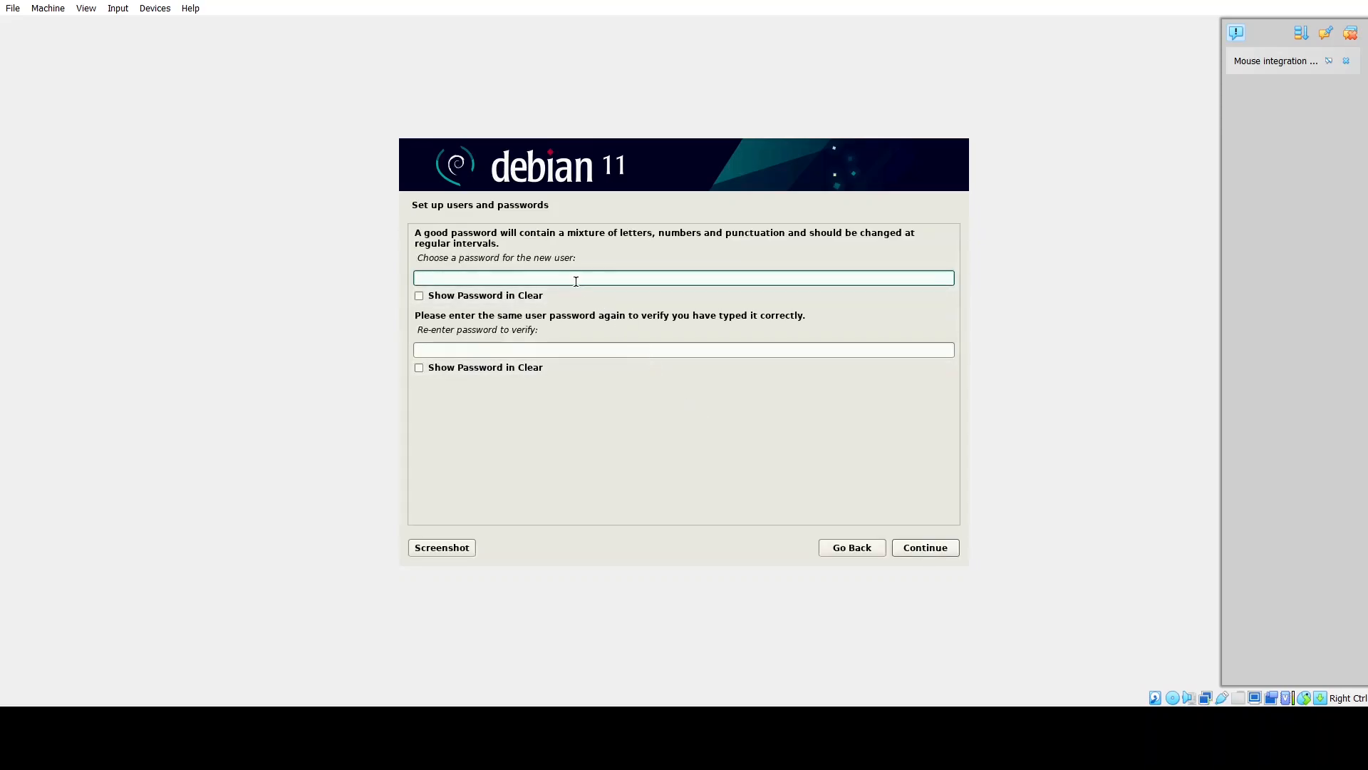
{"action": "type", "text": "********"}
{"action": "left_click", "coordinate": [595, 356]}
{"action": "type", "text": "********"}
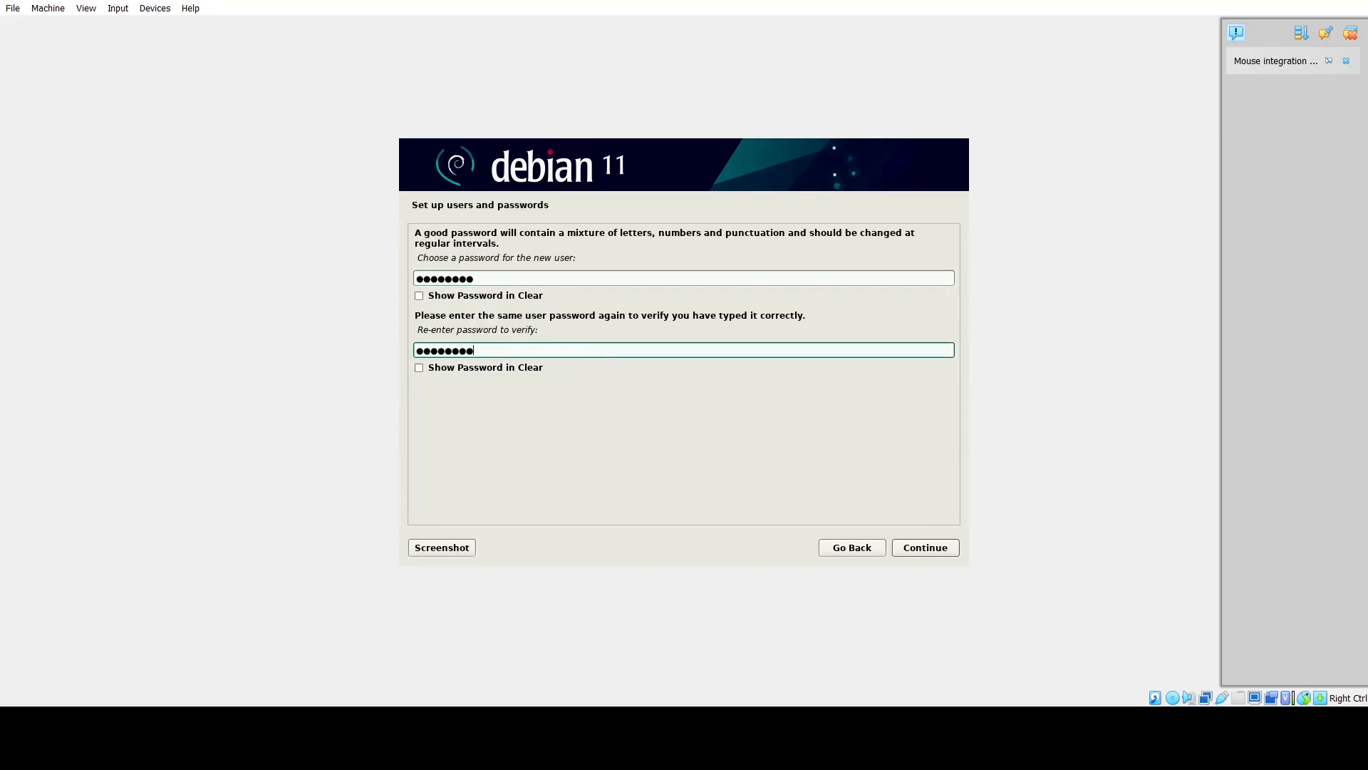
{"action": "left_click", "coordinate": [924, 547]}
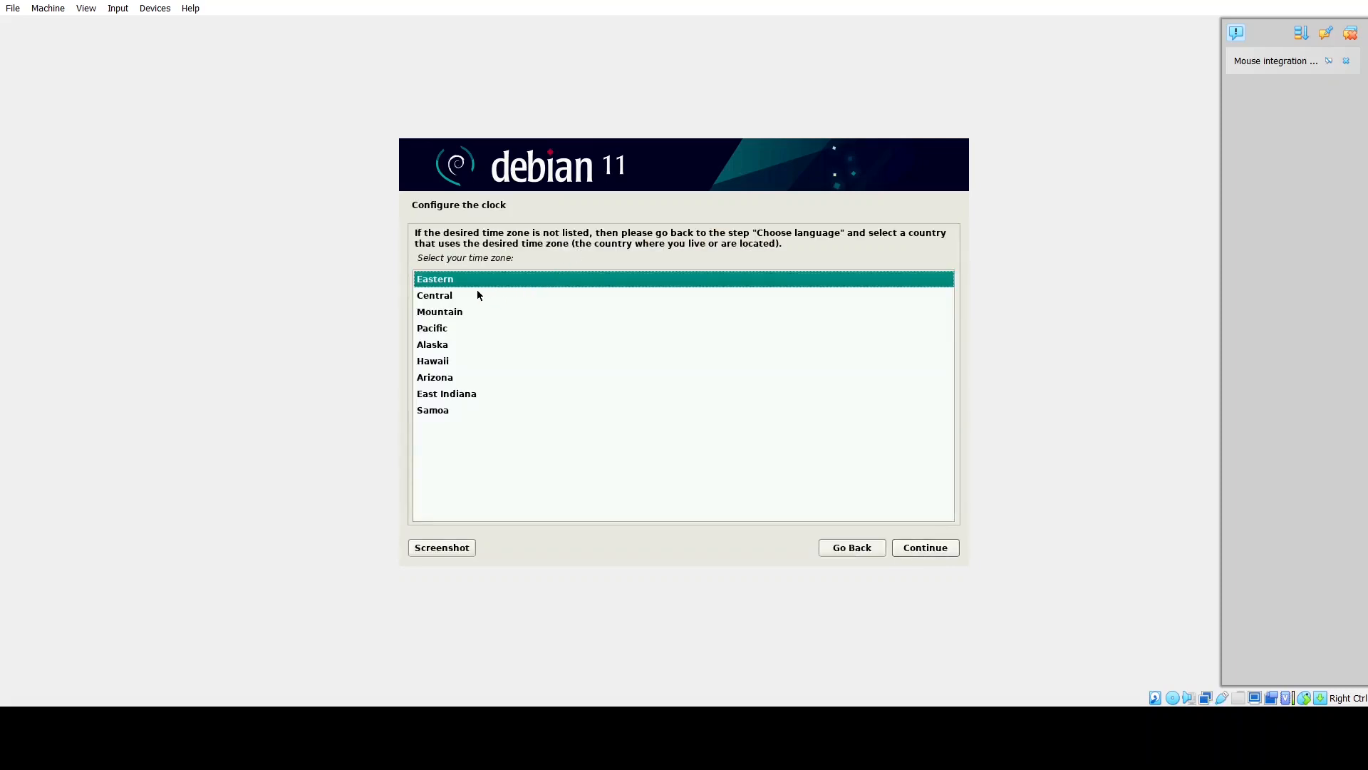
Keep Eastern as the clock's time zone and continue.
{"action": "left_click", "coordinate": [931, 548]}
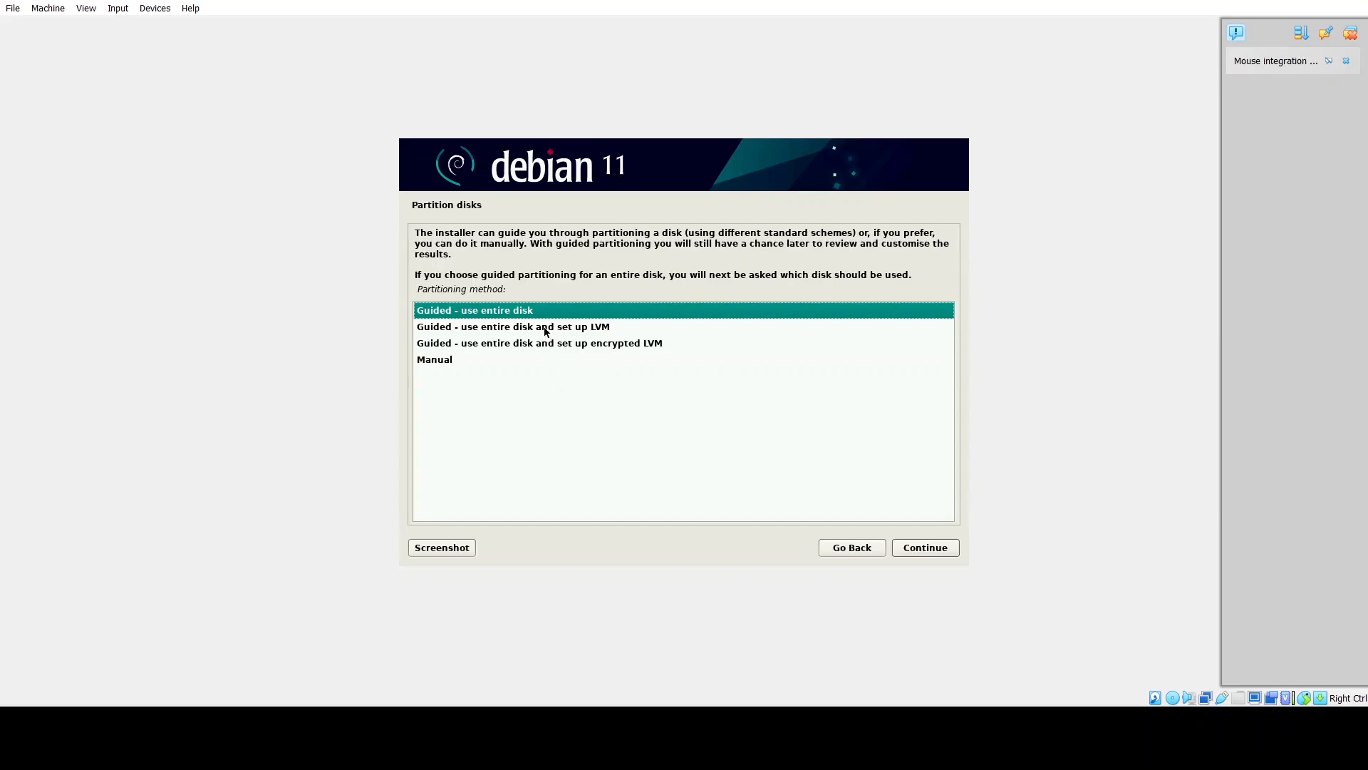
Choose guided entire-disk partitioning with LVM on the 42.9 GB virtual disk.
{"action": "left_click", "coordinate": [547, 329]}
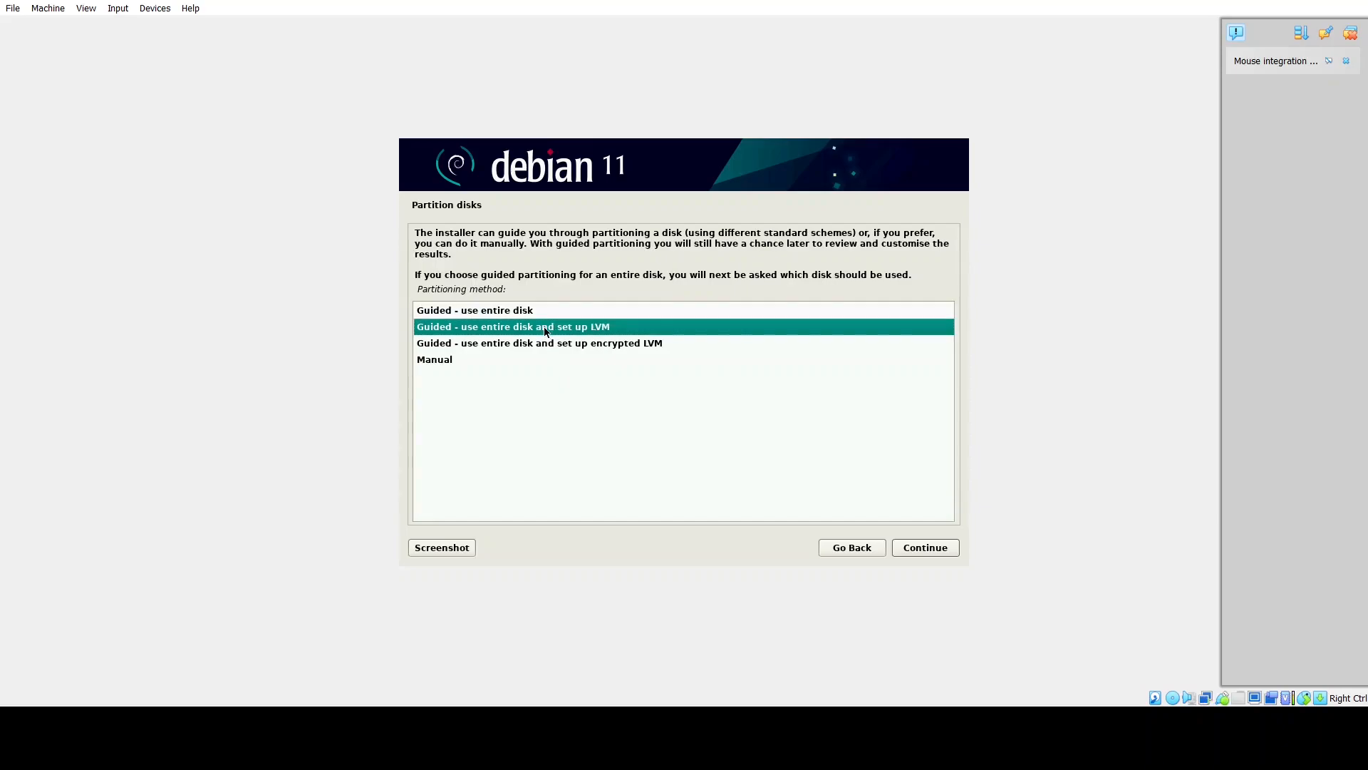
{"action": "left_click", "coordinate": [912, 550]}
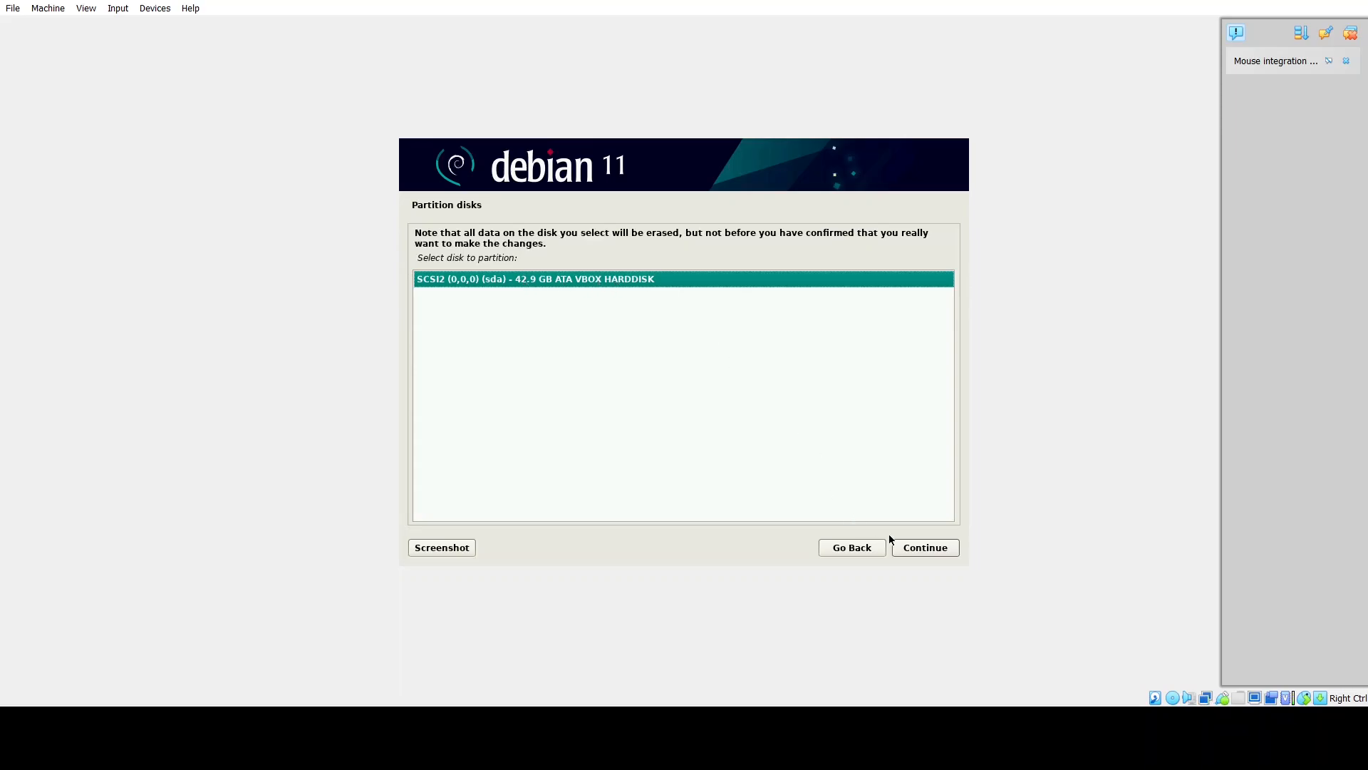
{"action": "left_click", "coordinate": [941, 551]}
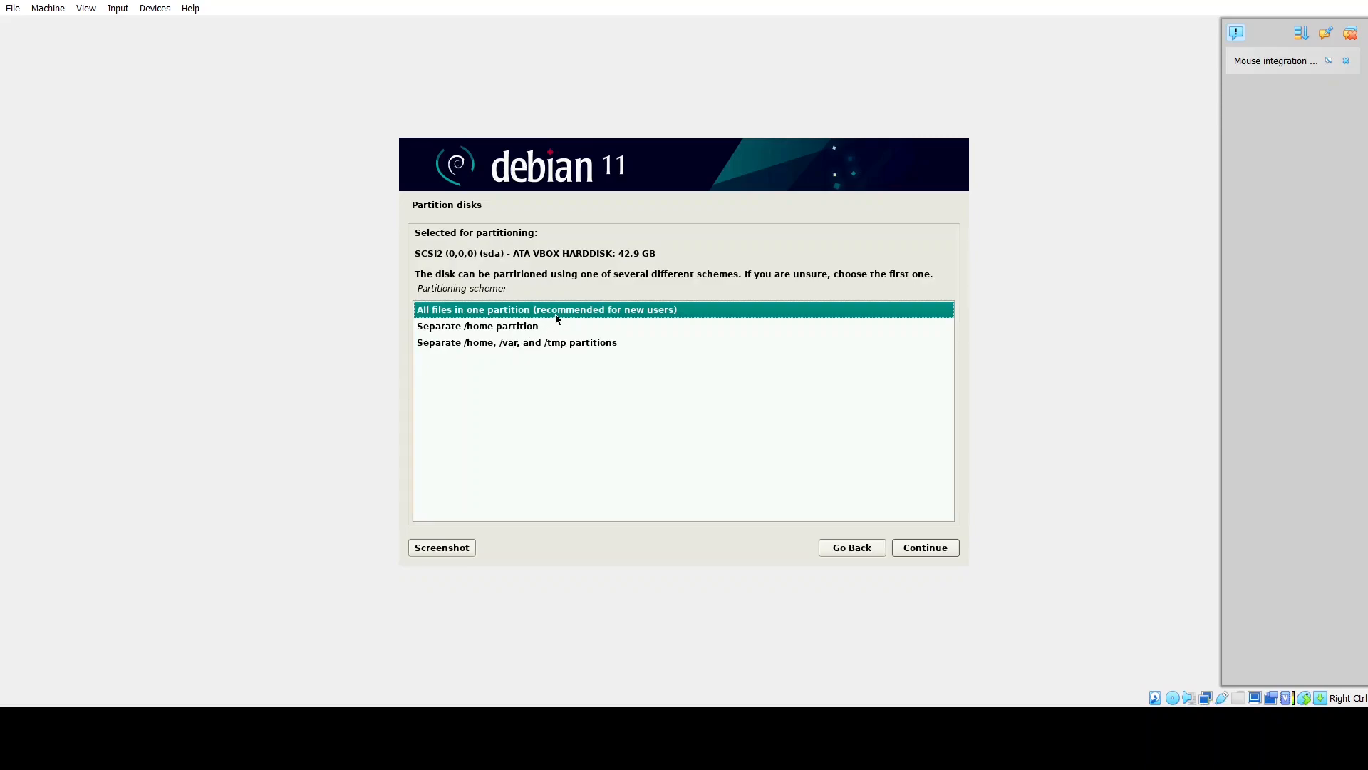
Put all files in one partition, use the full 42.4 GB volume group, and write the changes.
{"action": "left_click", "coordinate": [919, 549]}
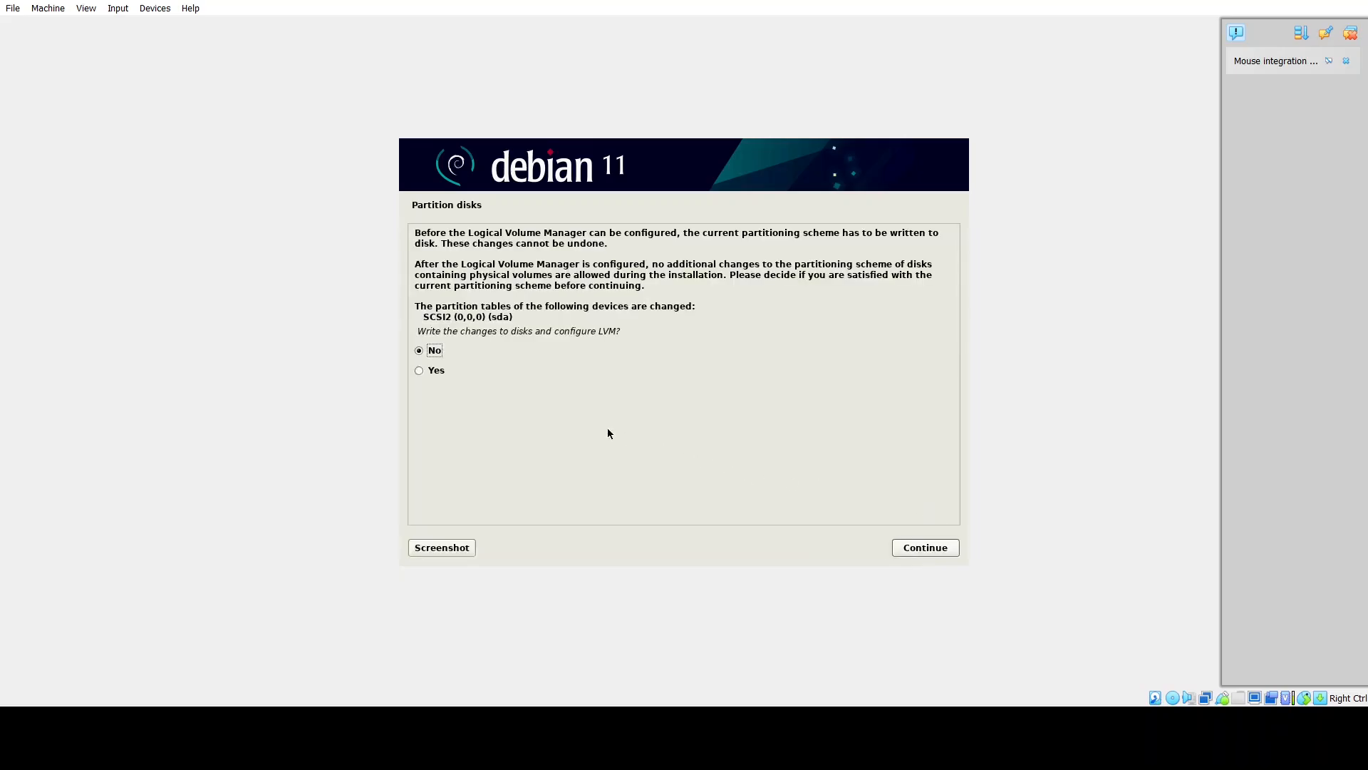
{"action": "left_click", "coordinate": [437, 370]}
{"action": "left_click", "coordinate": [919, 547]}
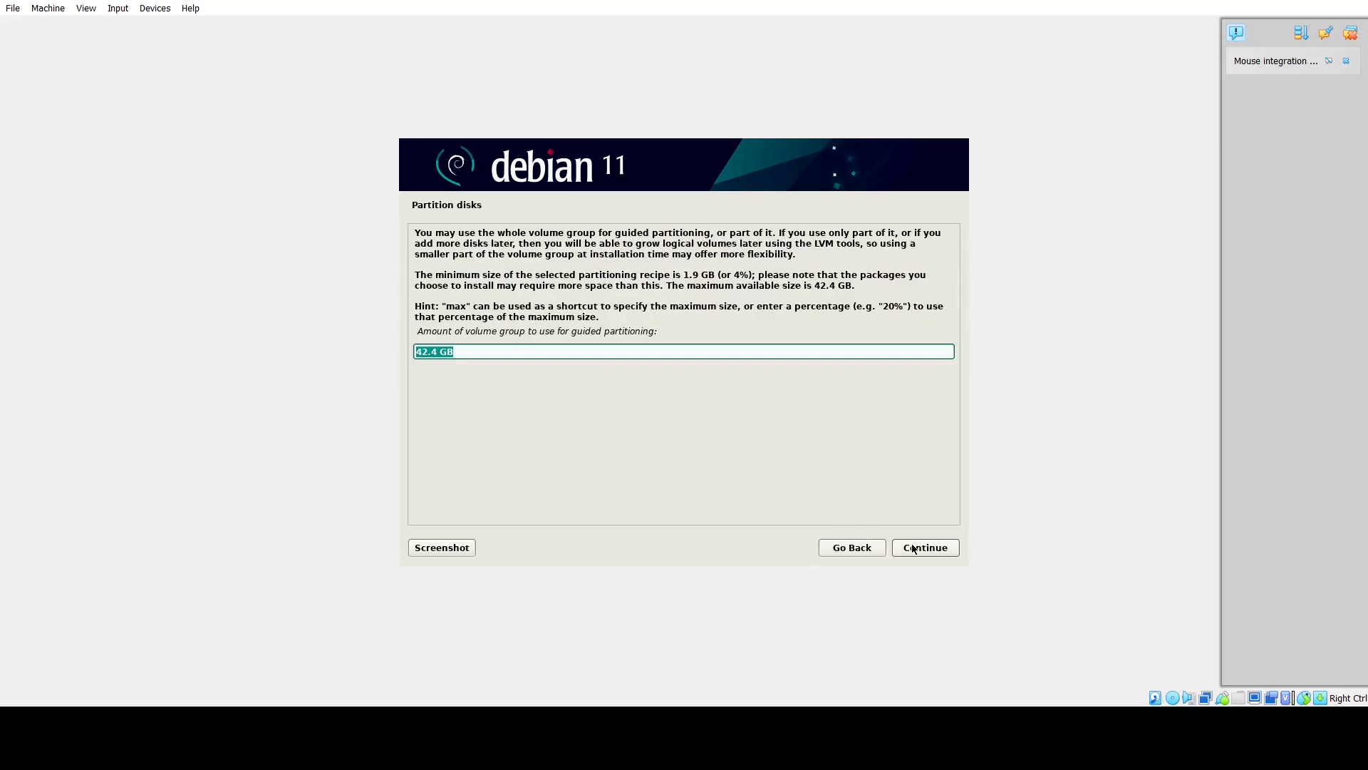
{"action": "left_click", "coordinate": [915, 549]}
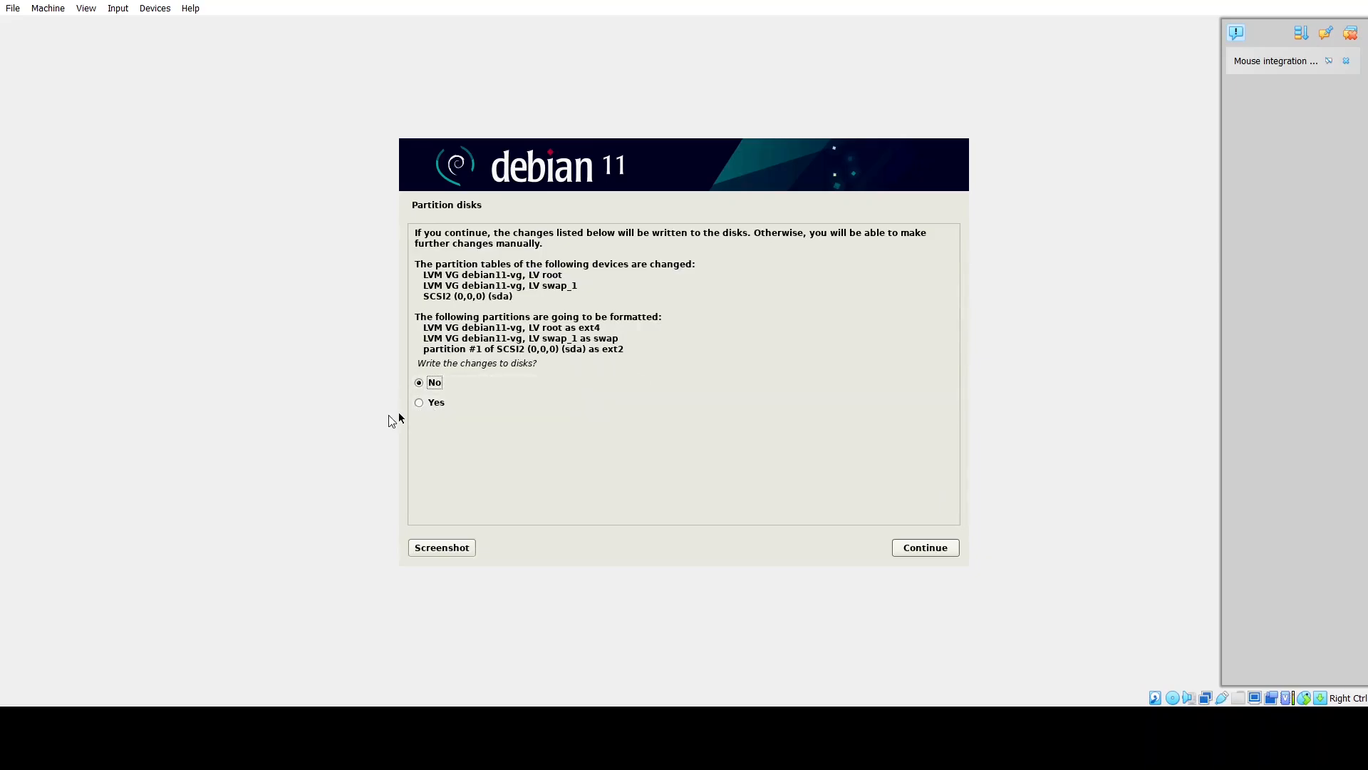
{"action": "left_click", "coordinate": [433, 401]}
{"action": "left_click", "coordinate": [944, 548]}
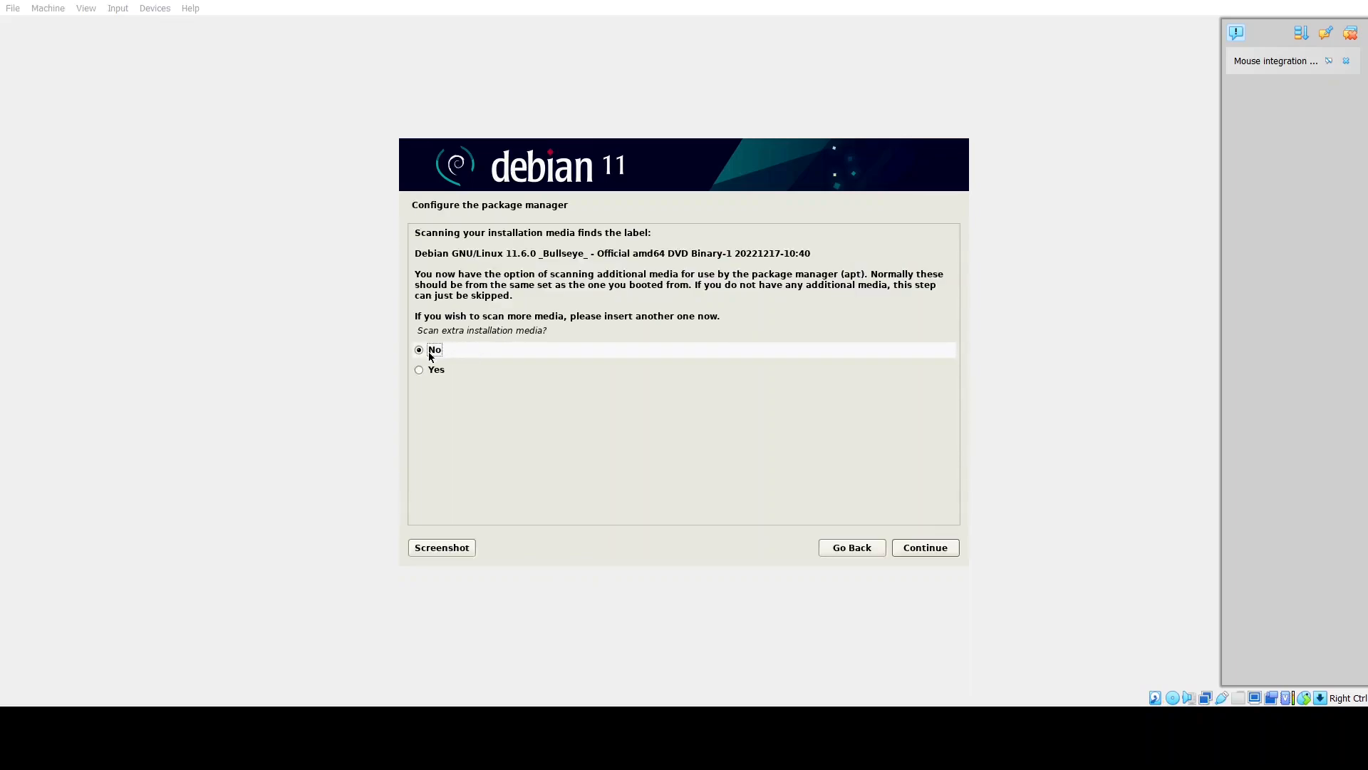
Skip scanning extra media and use the United States deb.debian.org mirror with no HTTP proxy.
{"action": "left_click", "coordinate": [948, 548]}
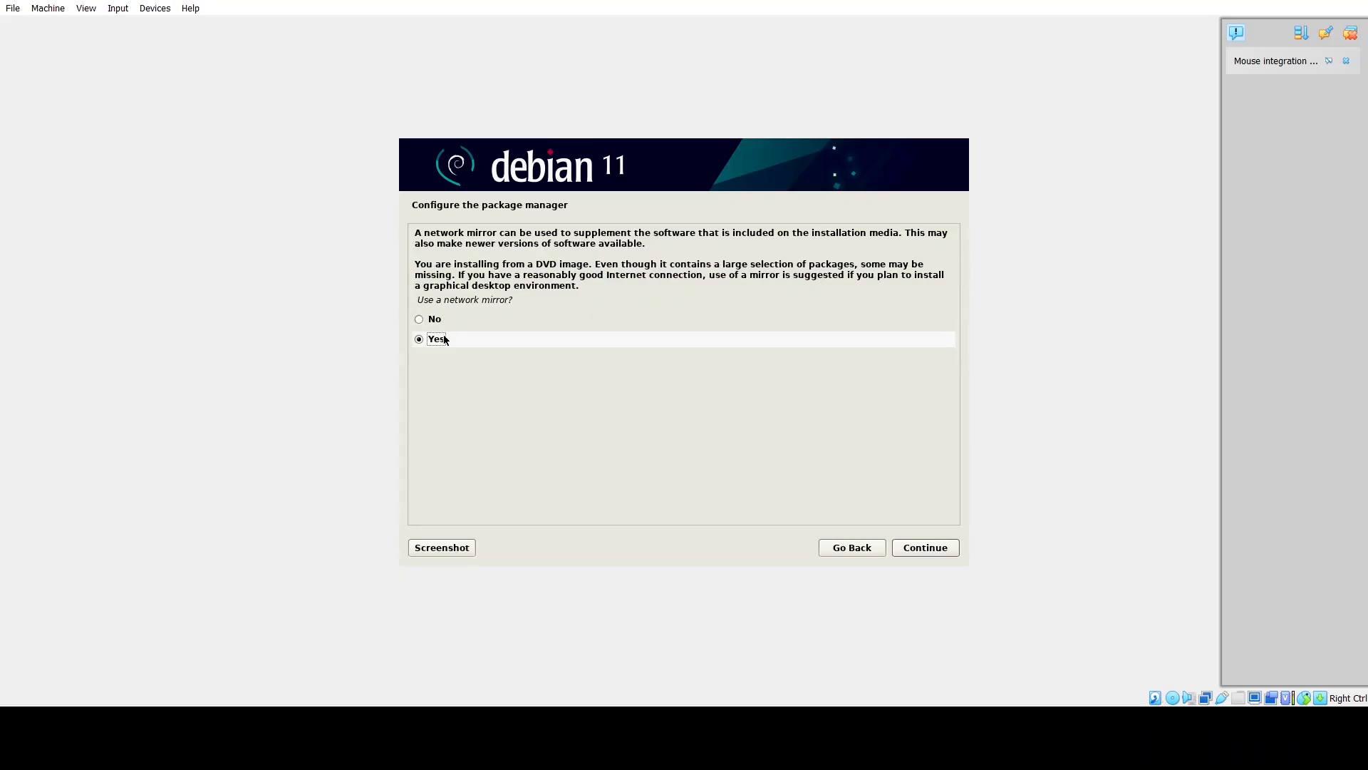
{"action": "left_click", "coordinate": [921, 549]}
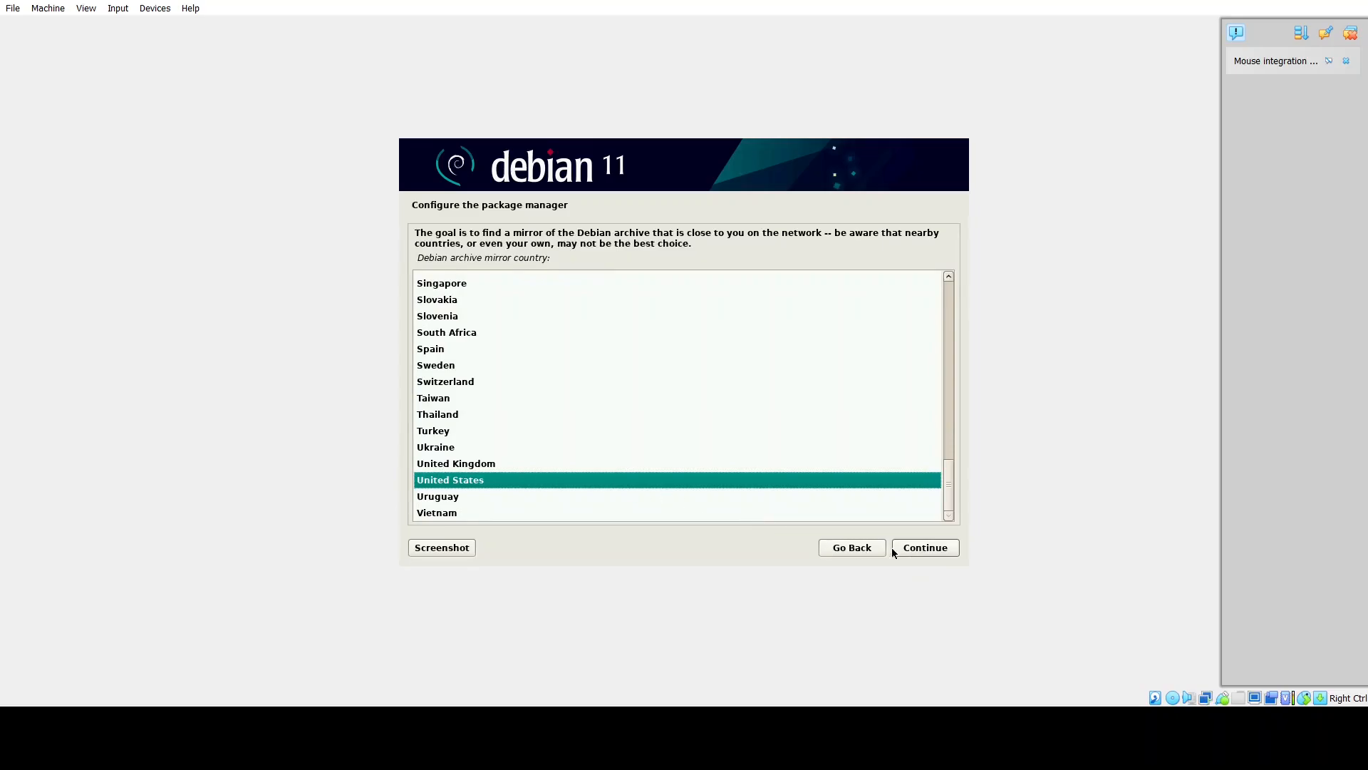
{"action": "left_click", "coordinate": [914, 550]}
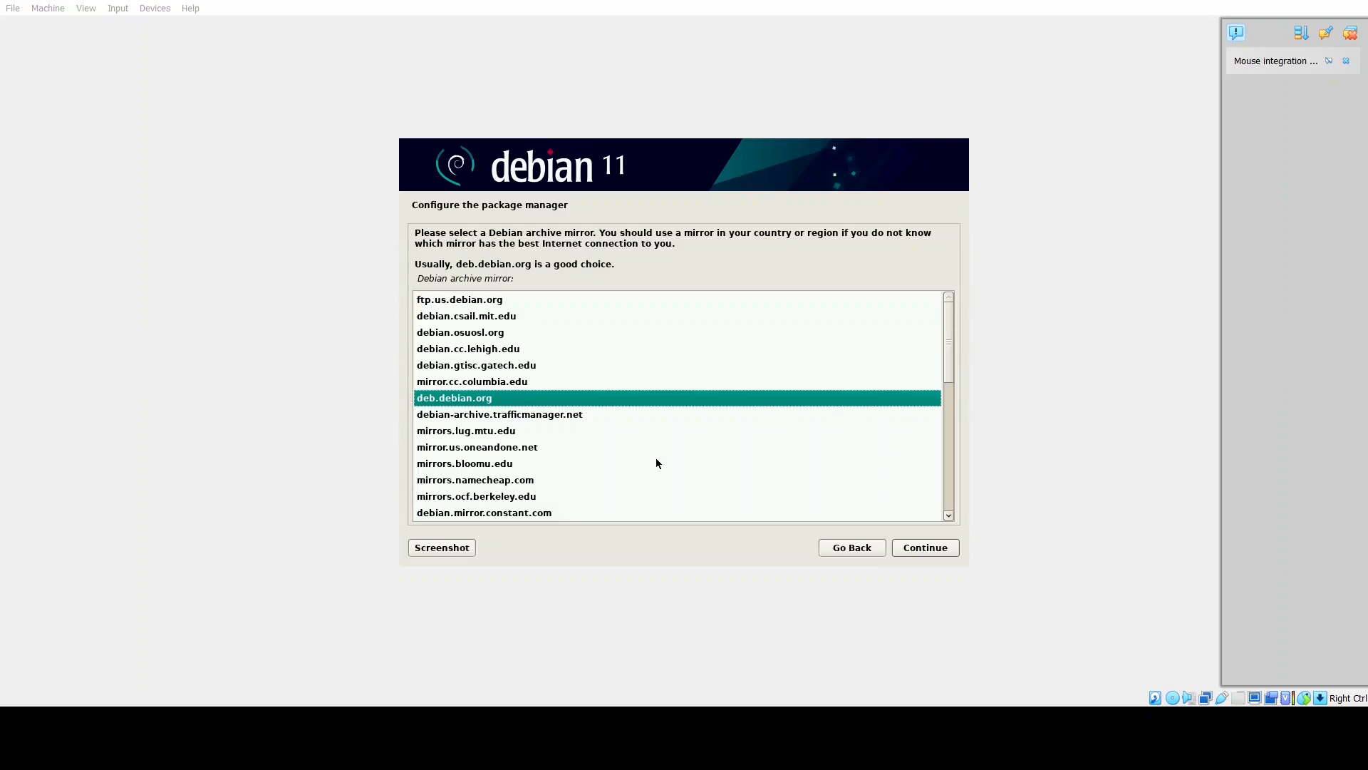
{"action": "left_click", "coordinate": [927, 550]}
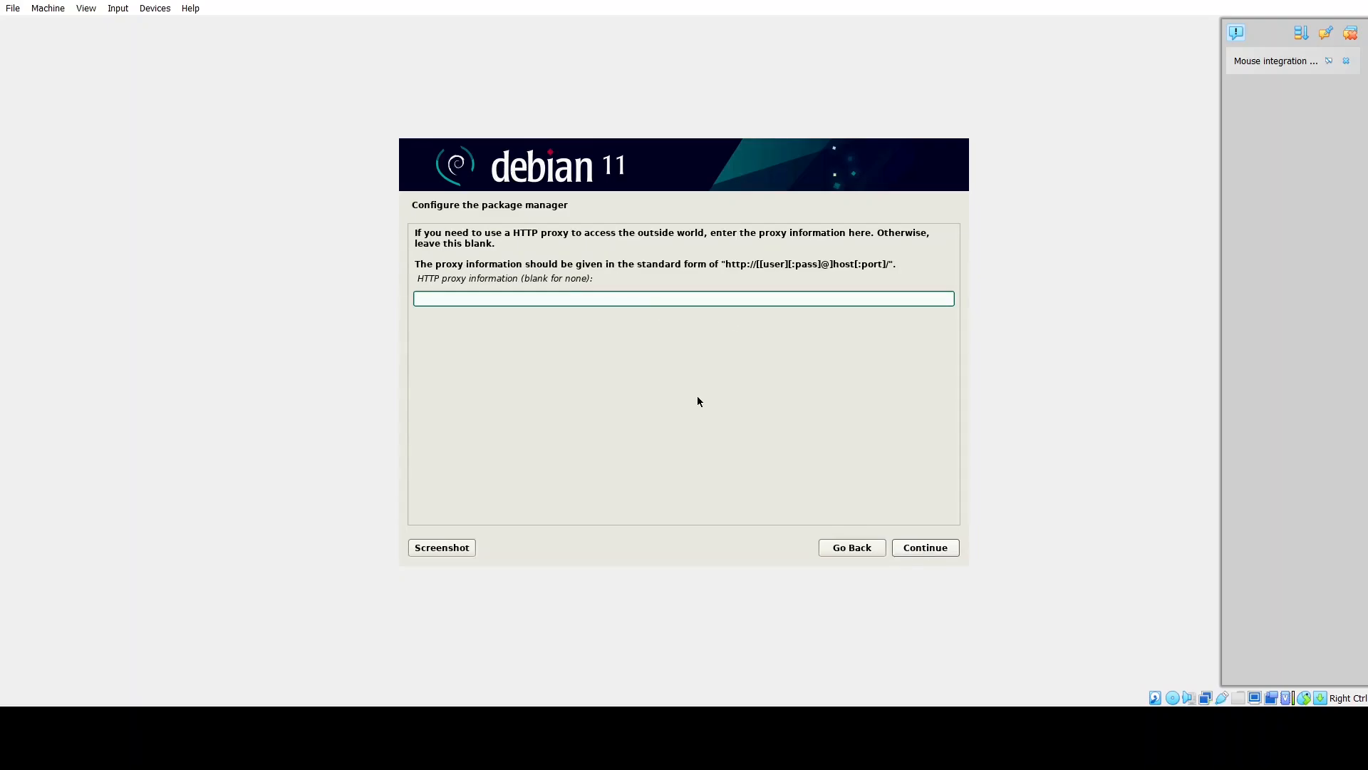
{"action": "left_click", "coordinate": [928, 548]}
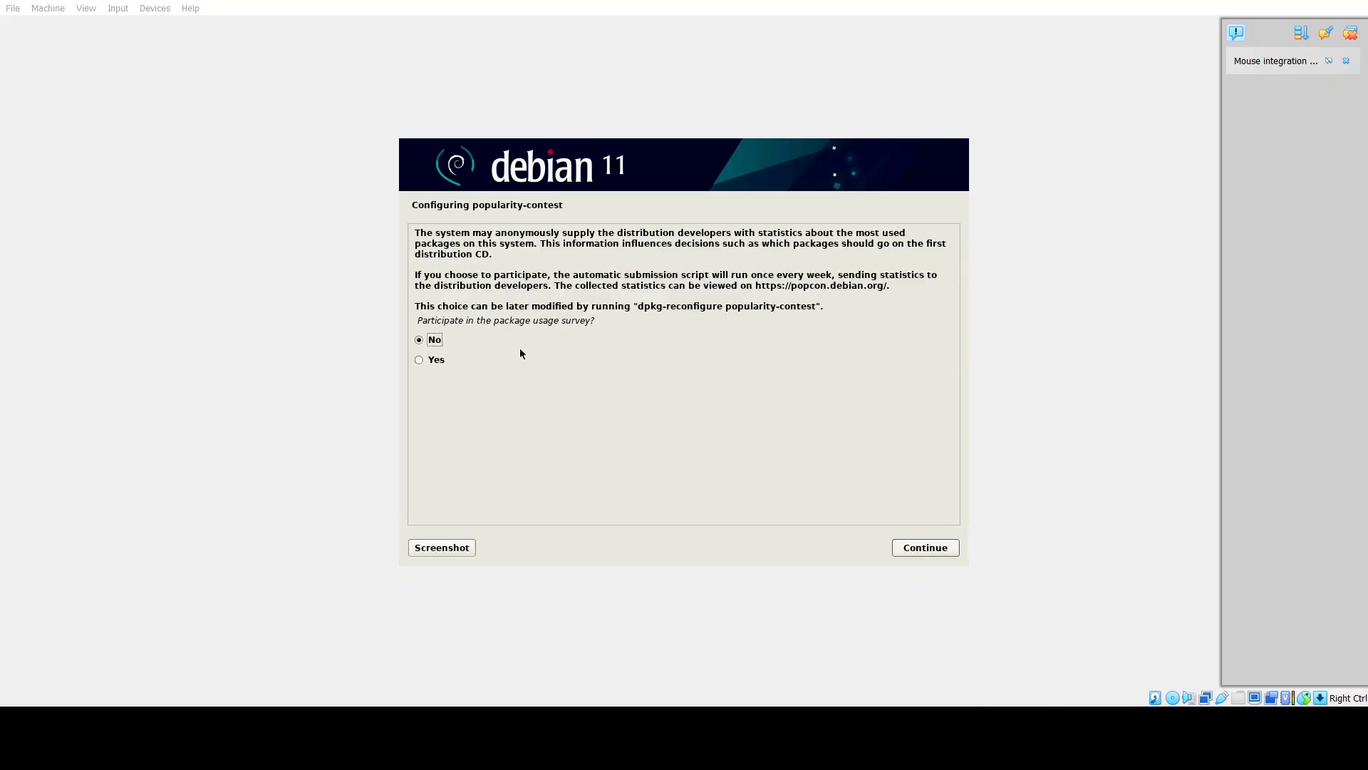
Decline the usage survey, install KDE Plasma instead of GNOME, and accept installing GRUB.
{"action": "left_click", "coordinate": [915, 548]}
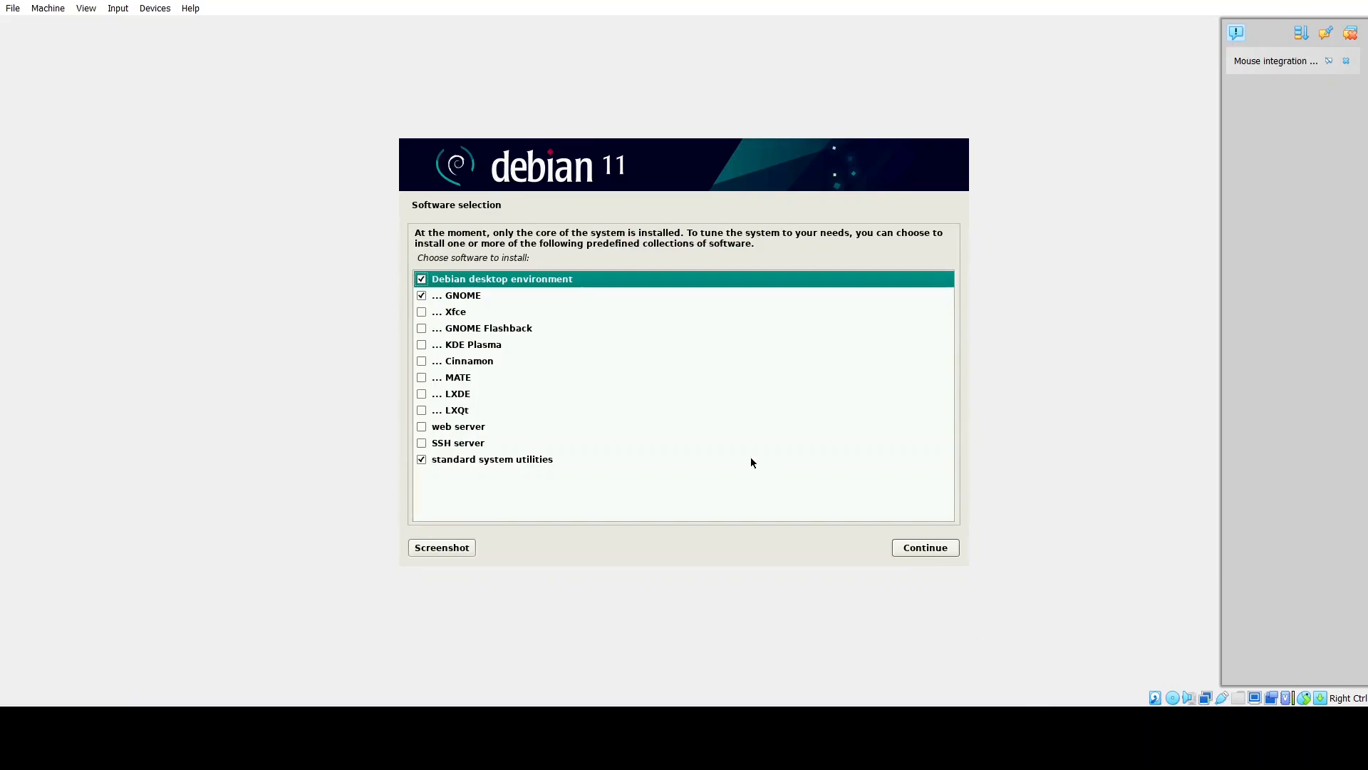
{"action": "left_click", "coordinate": [422, 346]}
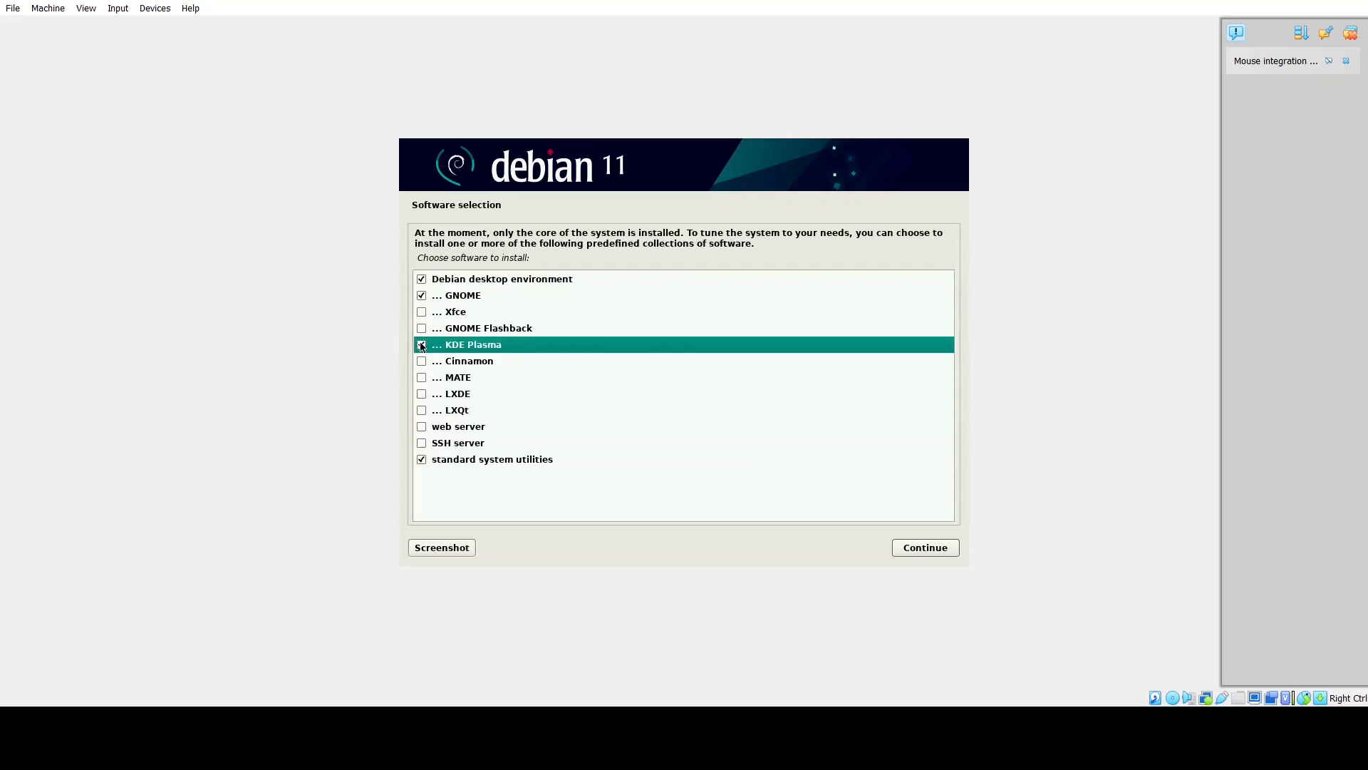
{"action": "left_click", "coordinate": [421, 296]}
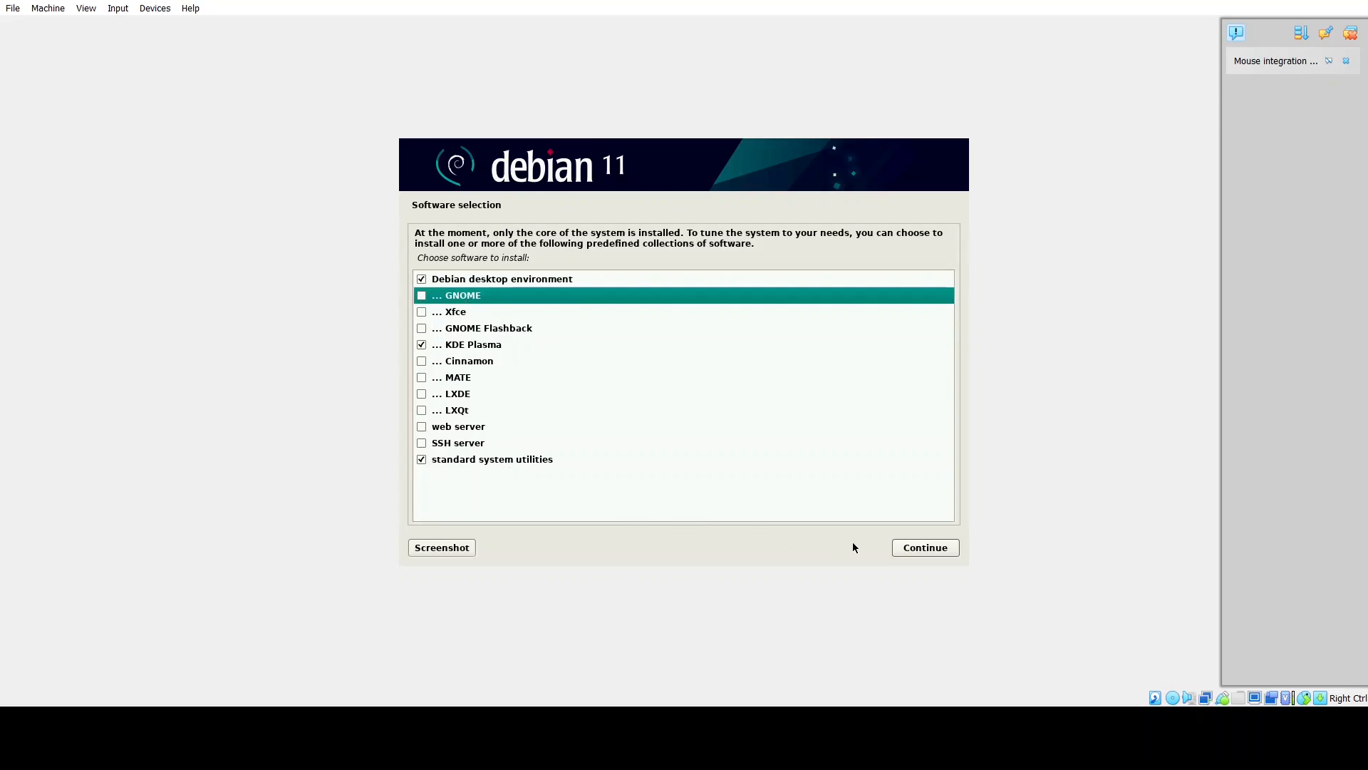
{"action": "left_click", "coordinate": [909, 549]}
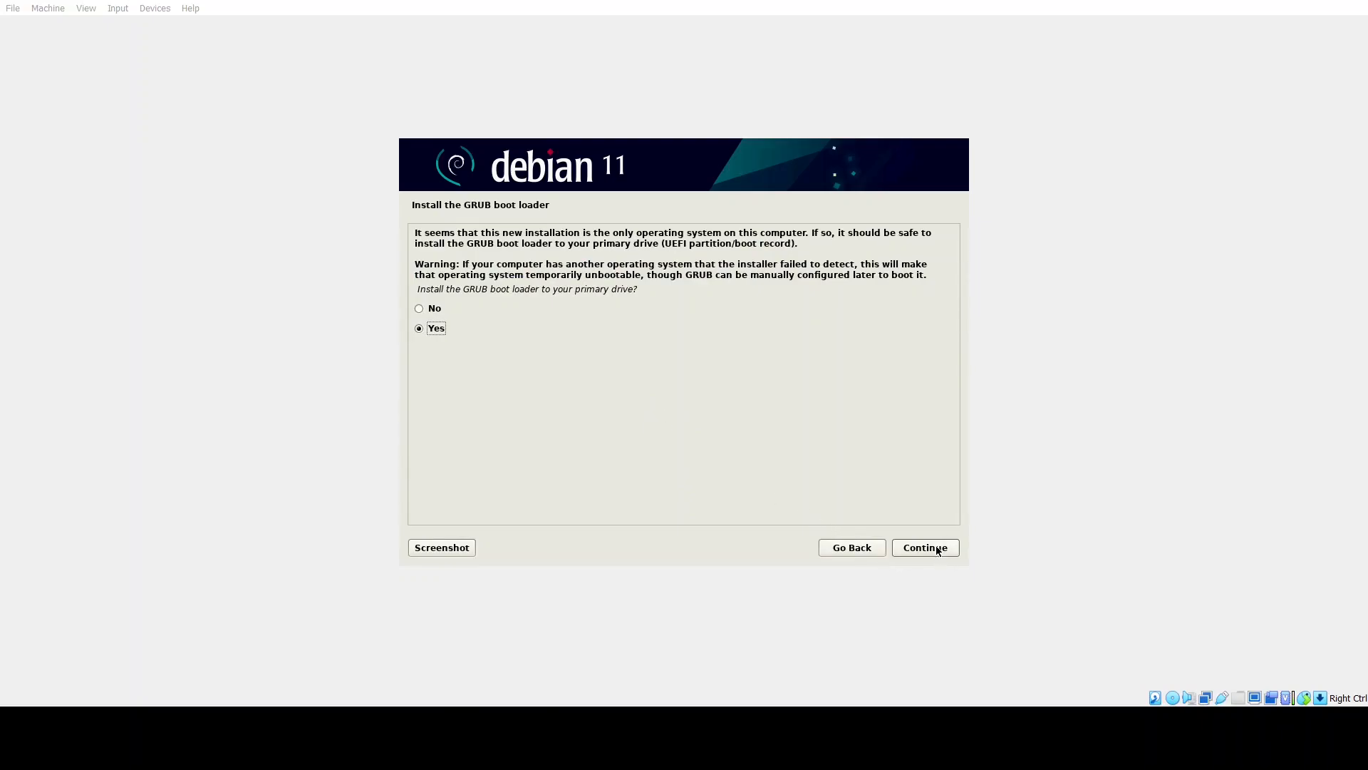
{"action": "left_click", "coordinate": [938, 551]}
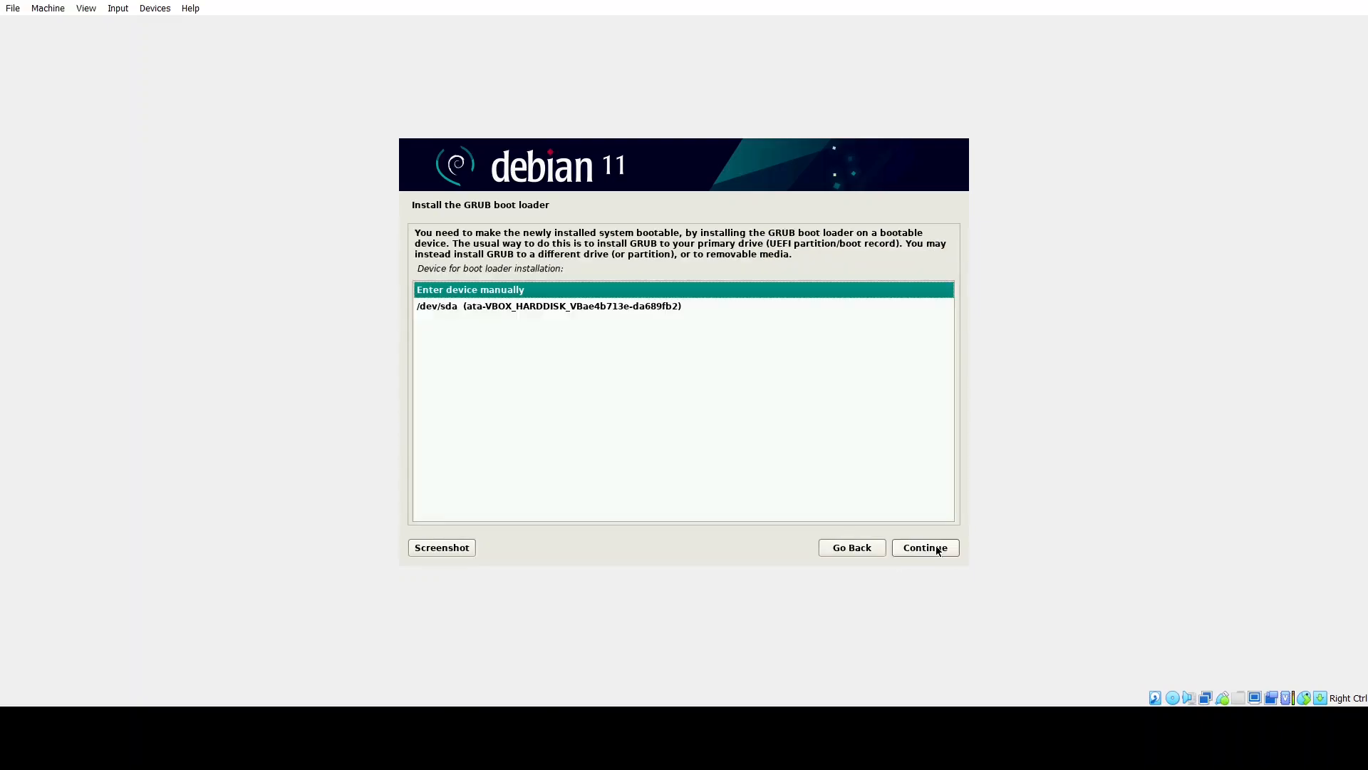
Install GRUB onto /dev/sda and finish the installation so the machine reboots.
{"action": "left_click", "coordinate": [645, 308]}
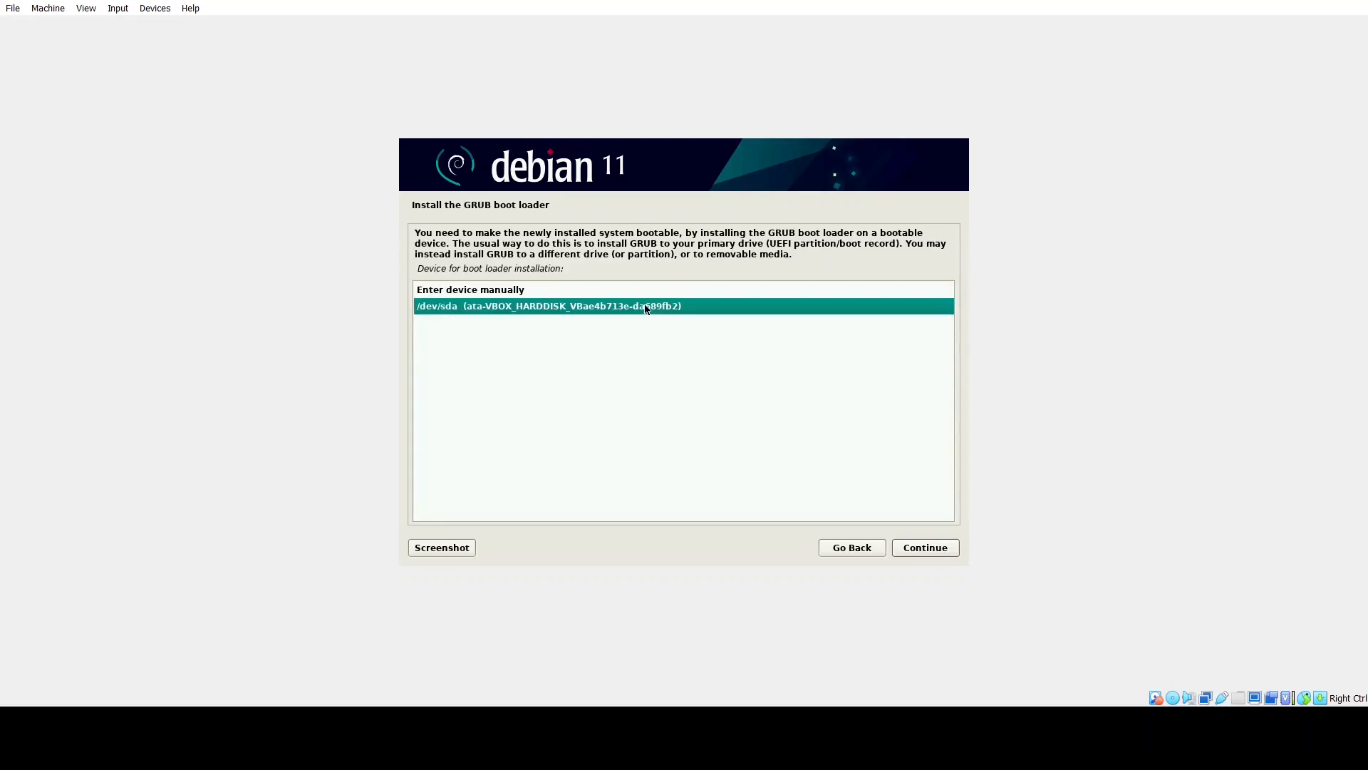
{"action": "left_click", "coordinate": [928, 550]}
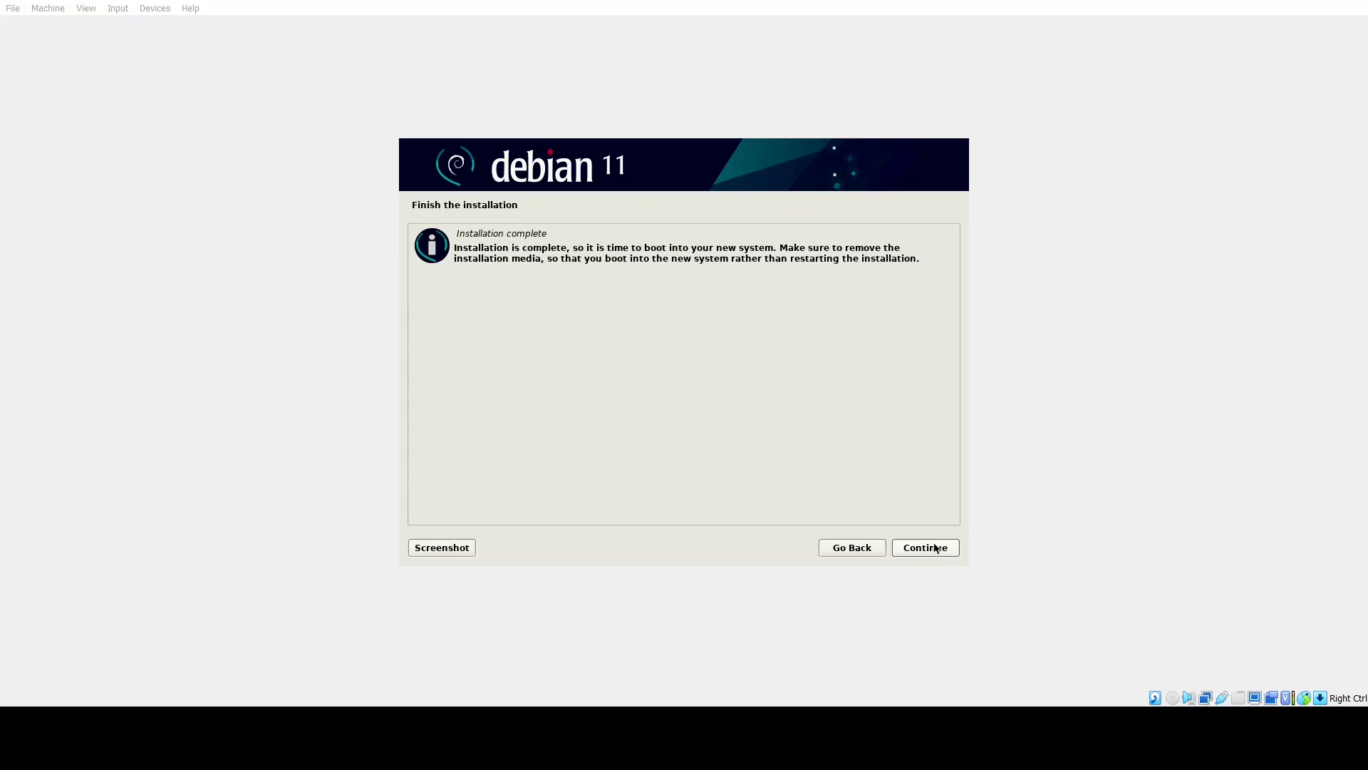
{"action": "left_click", "coordinate": [934, 543]}
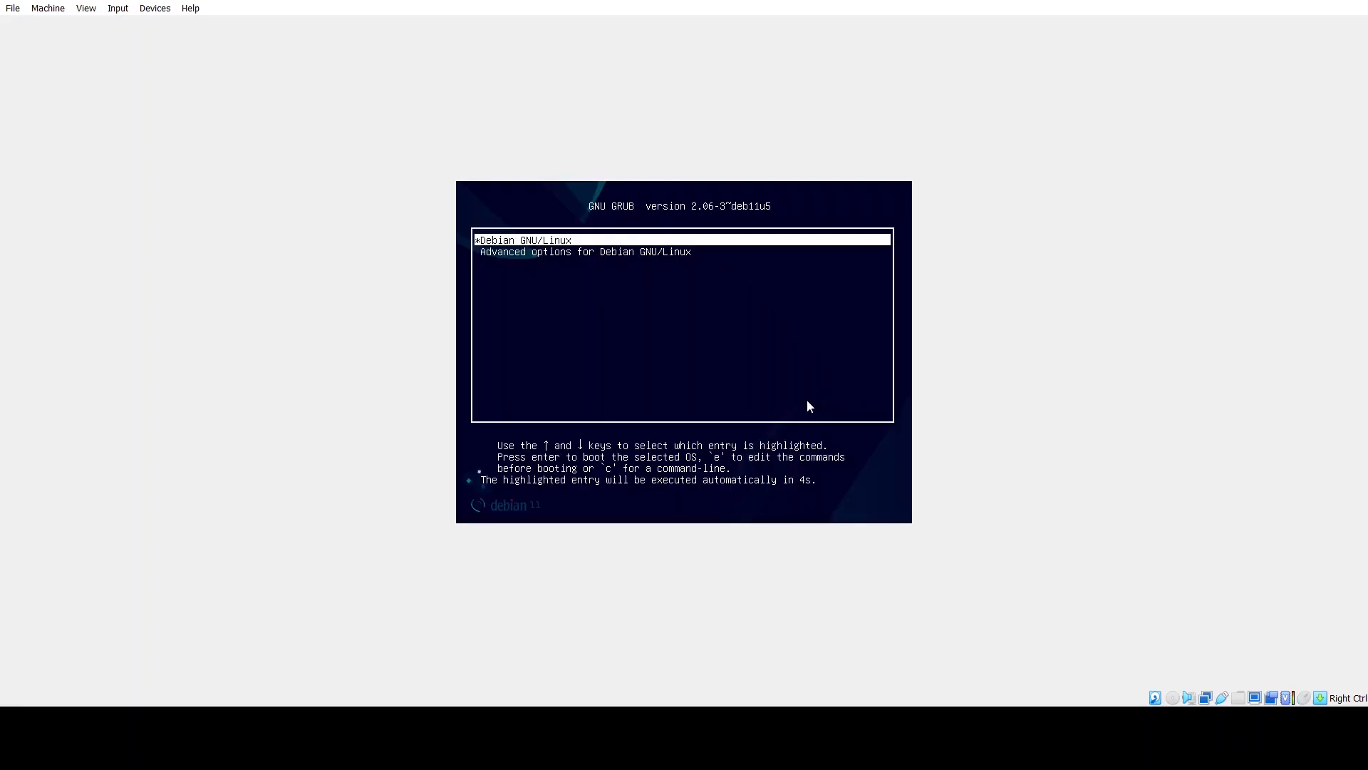
Boot Debian GNU/Linux from the GRUB menu and log in with the user's password.
{"action": "key", "text": "Return"}
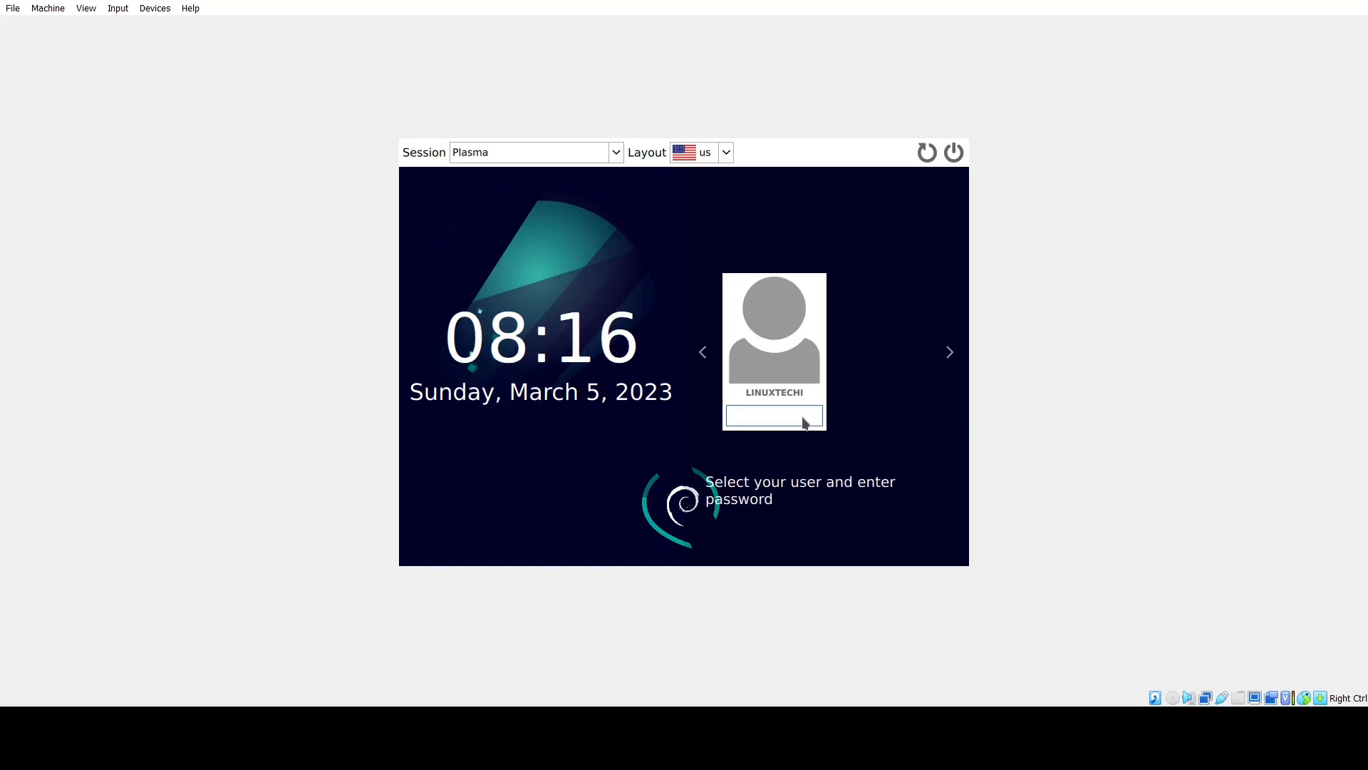
{"action": "type", "text": "*********"}
{"action": "key", "text": "Return"}
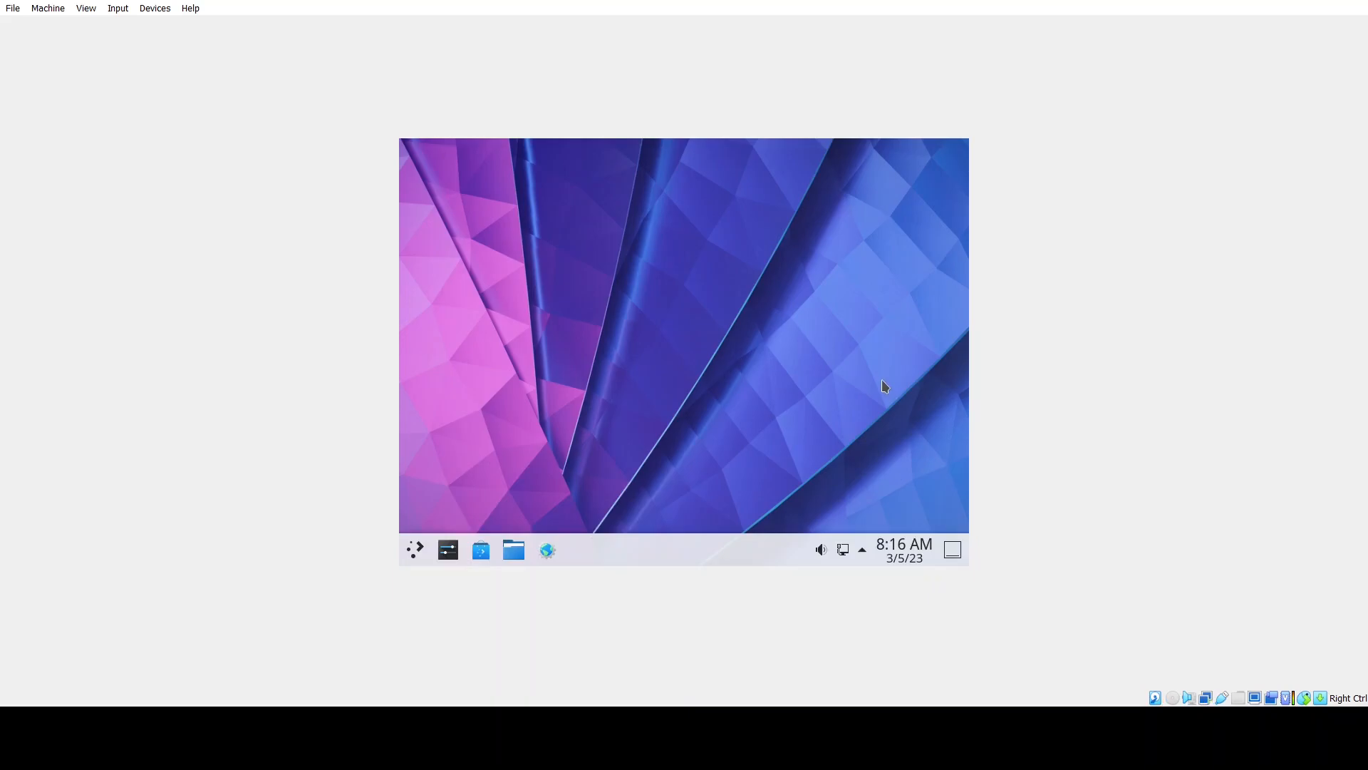
Search the Plasma application launcher for 'termina' and start Konsole.
{"action": "left_click", "coordinate": [416, 548]}
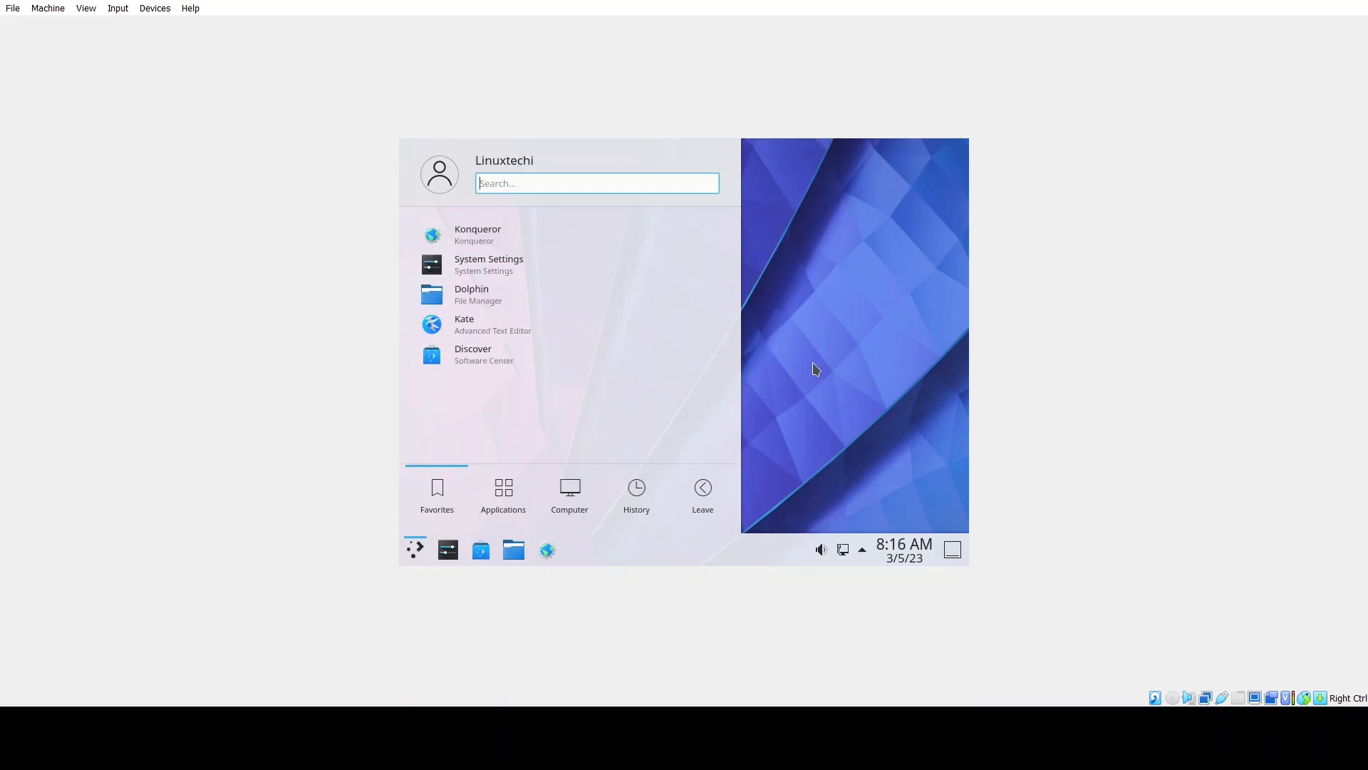
{"action": "mouse_move", "coordinate": [508, 492]}
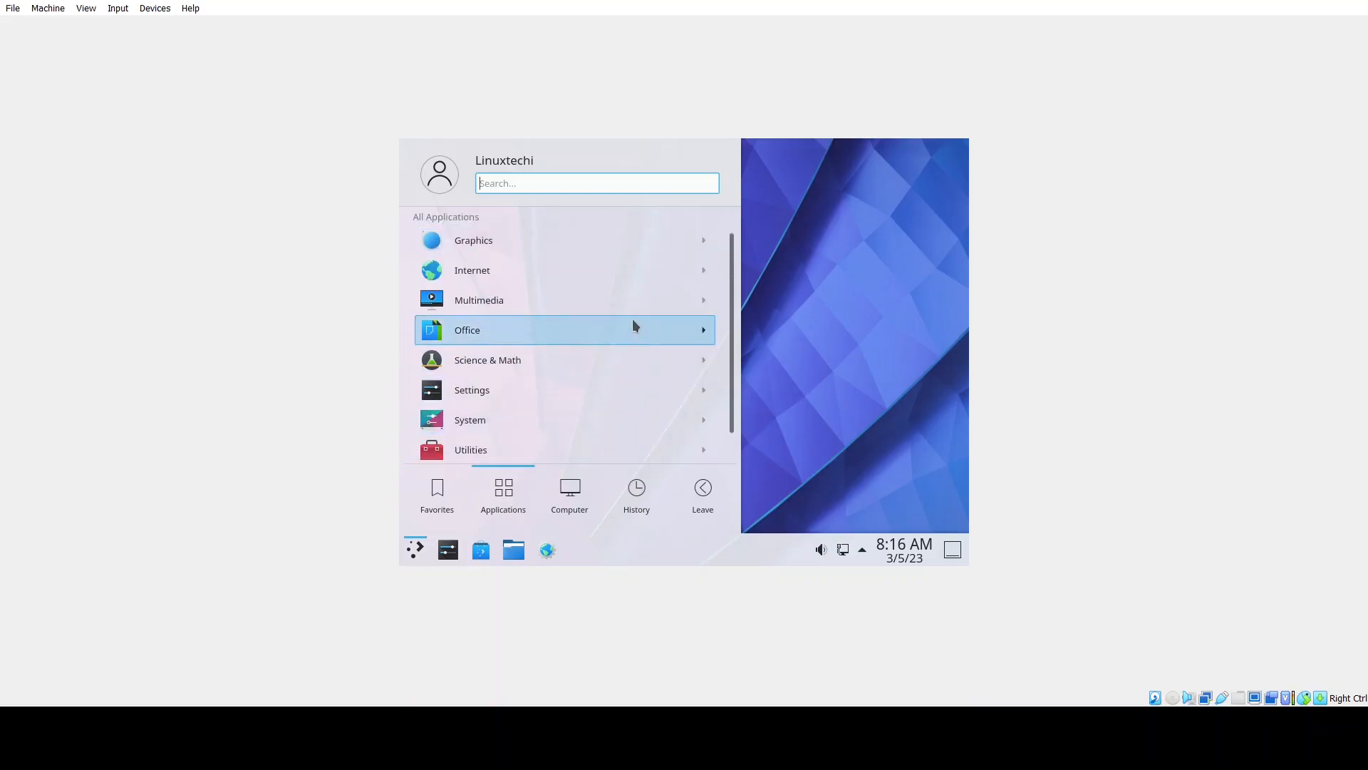
{"action": "scroll", "coordinate": [632, 318], "scroll_direction": "down", "scroll_amount": 1}
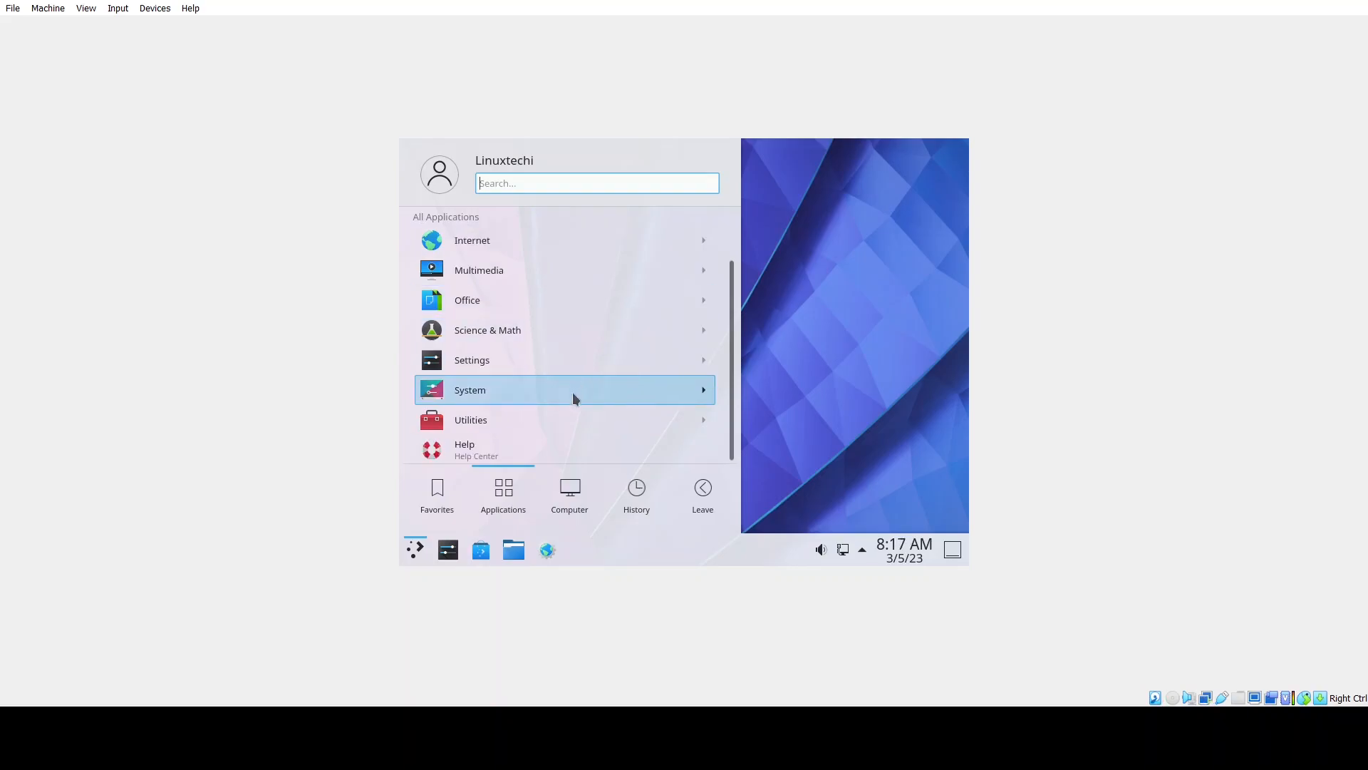
{"action": "scroll", "coordinate": [571, 392], "scroll_direction": "up", "scroll_amount": 1}
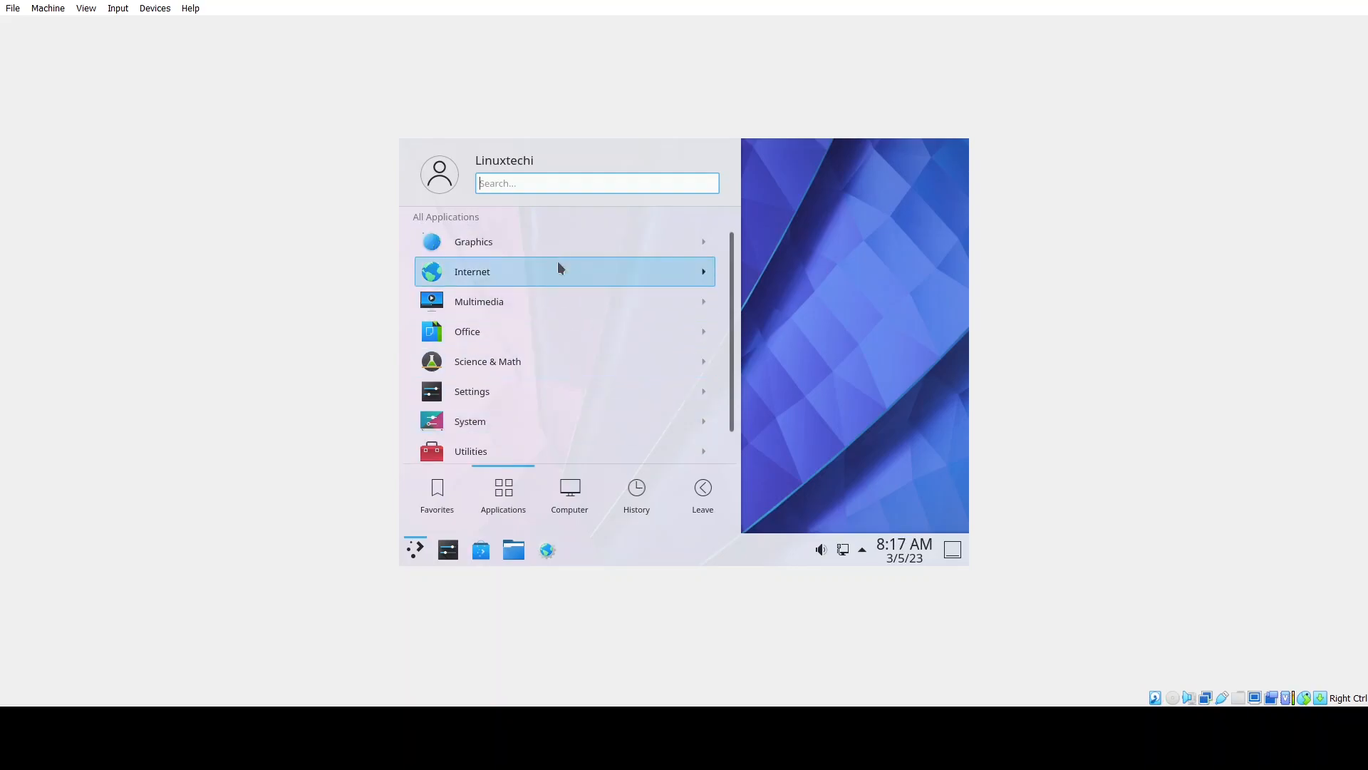
{"action": "type", "text": "ter"}
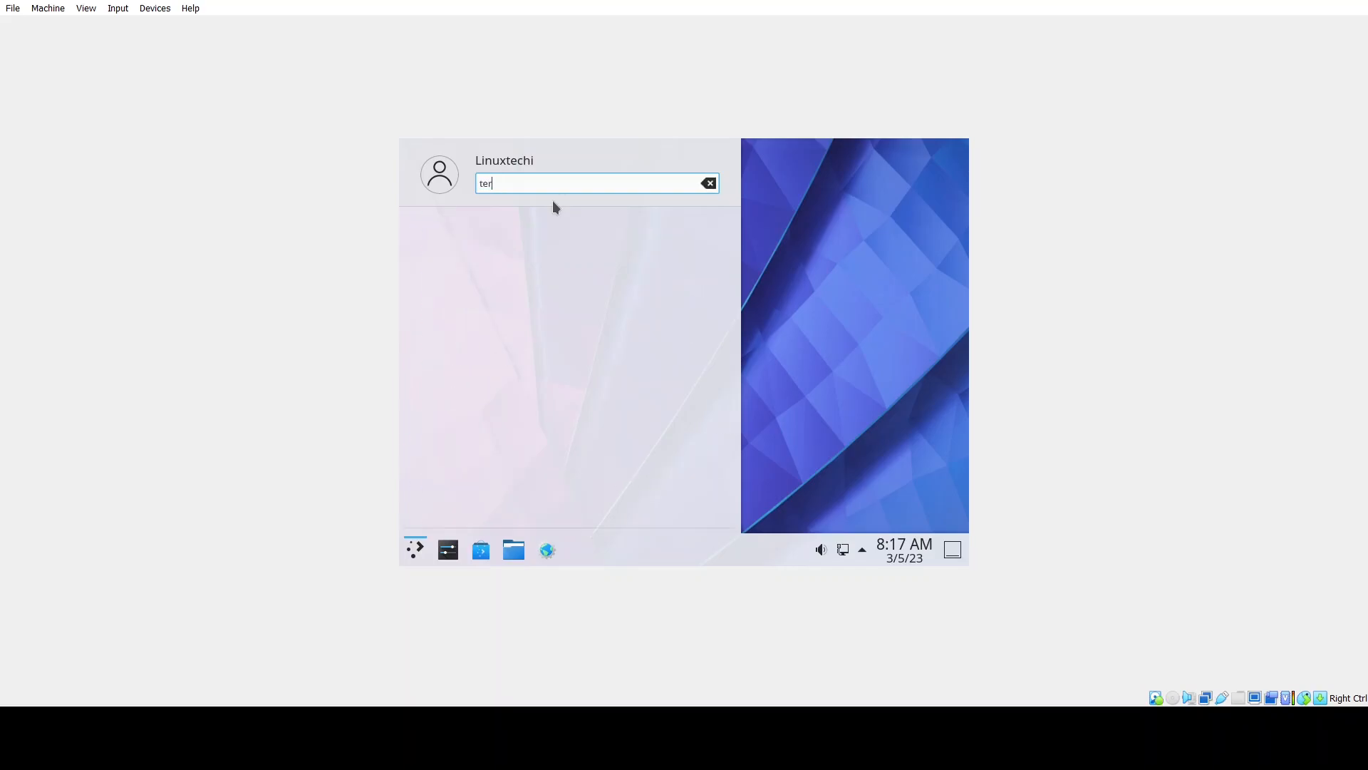
{"action": "type", "text": "mina"}
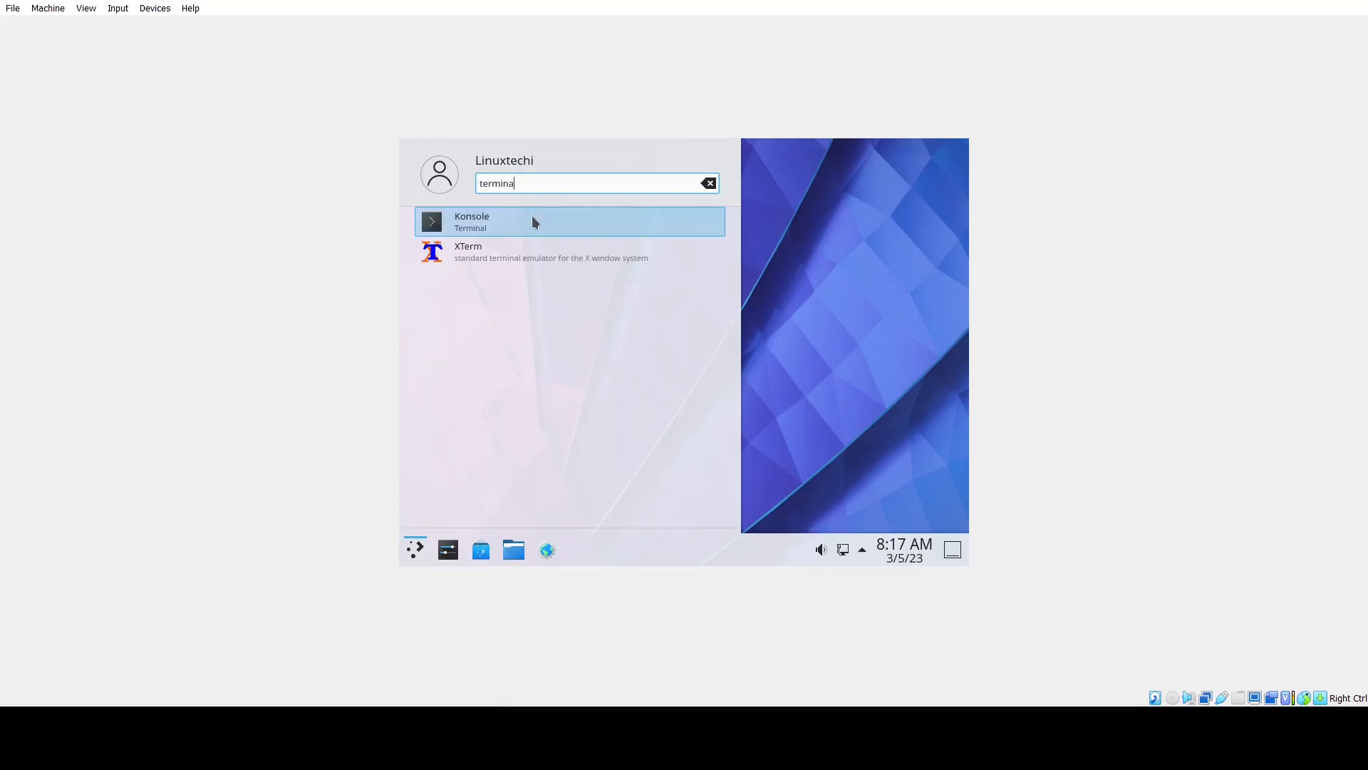
{"action": "left_click", "coordinate": [533, 220]}
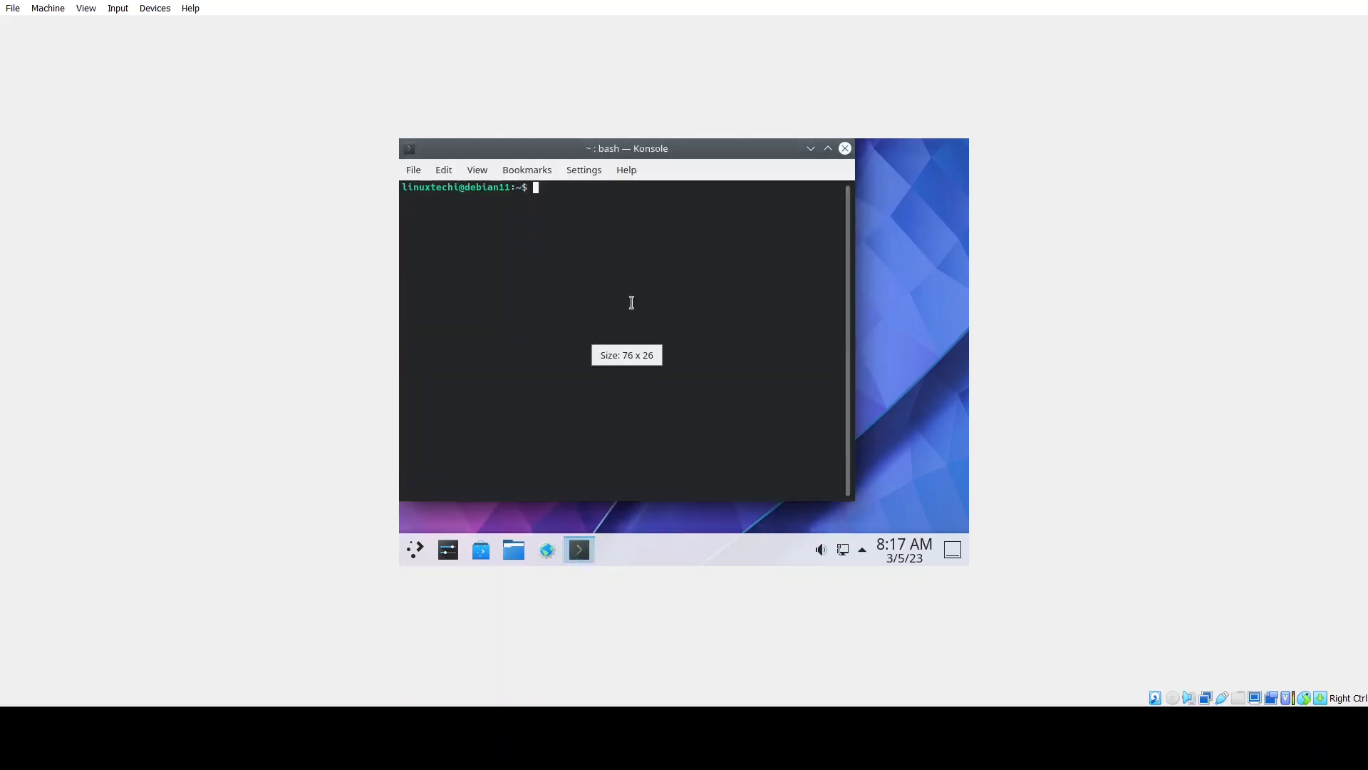
Shift the Konsole window slightly and run lsb_release -a to show Debian 11 bullseye.
{"action": "left_click_drag", "start_coordinate": [595, 155], "coordinate": [619, 169]}
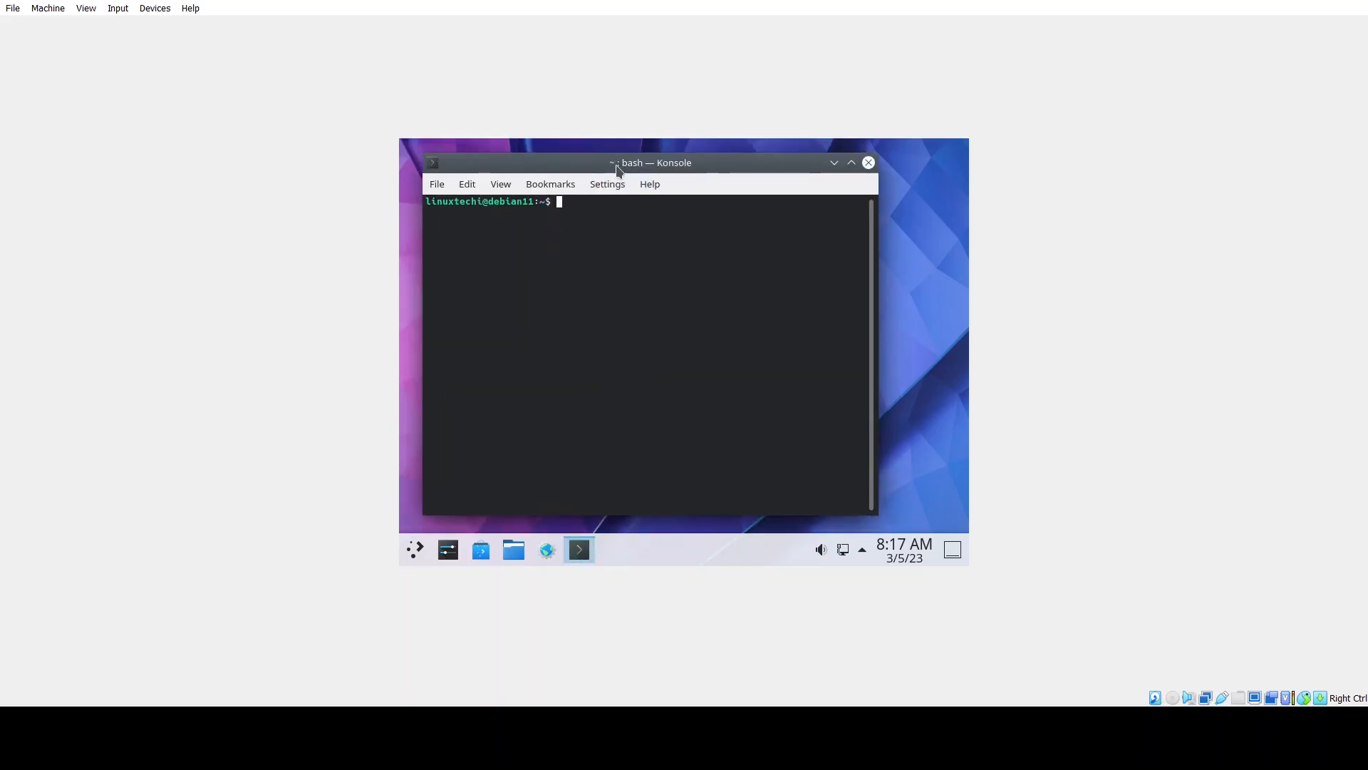
{"action": "type", "text": "lsb"}
{"action": "type", "text": "_release -"}
{"action": "type", "text": "a"}
{"action": "key", "text": "Return"}
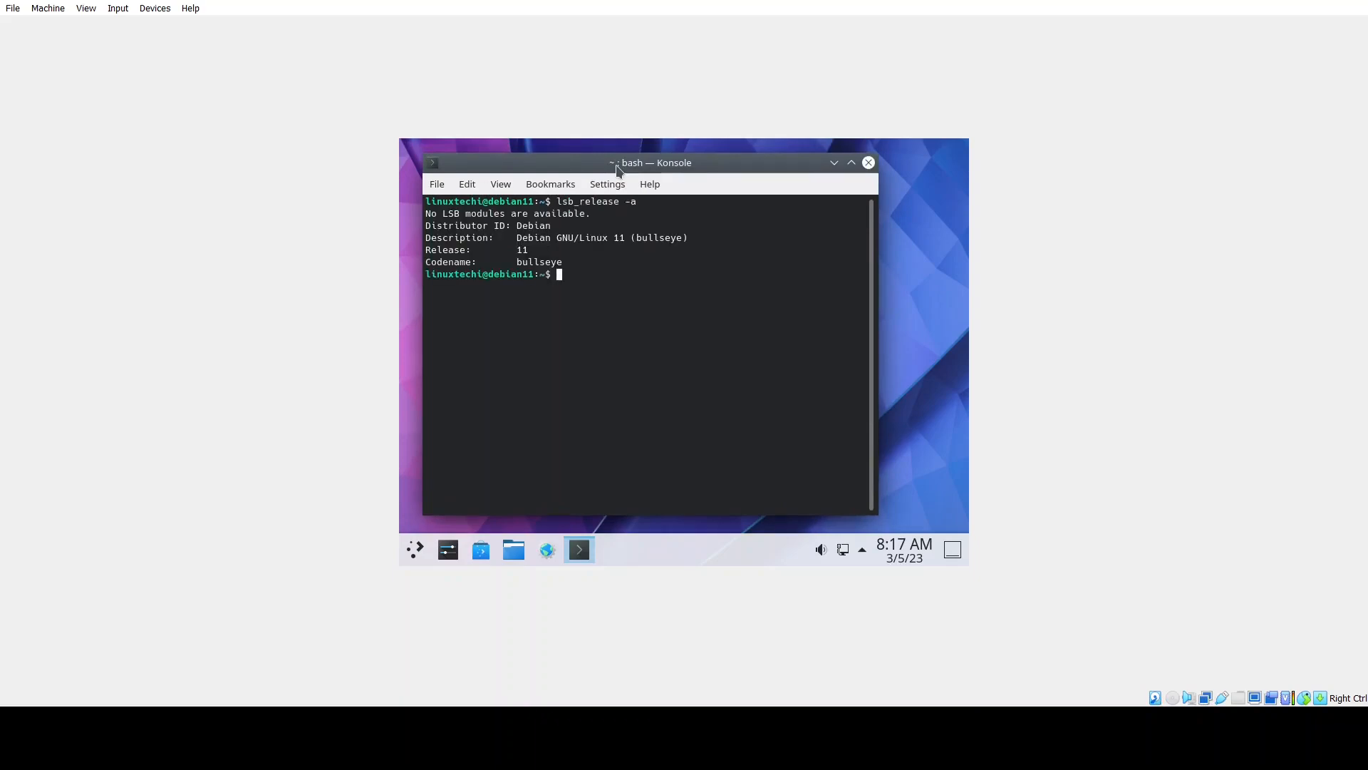